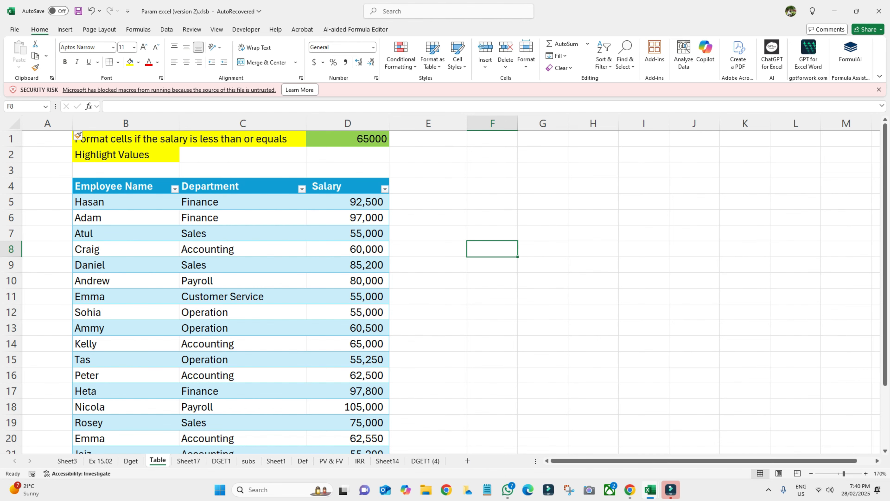
# - Select the salaries D5:D21 and show the Highlight Cells Rules menu
pyautogui.moveTo(347, 202); pyautogui.dragTo(347, 447)
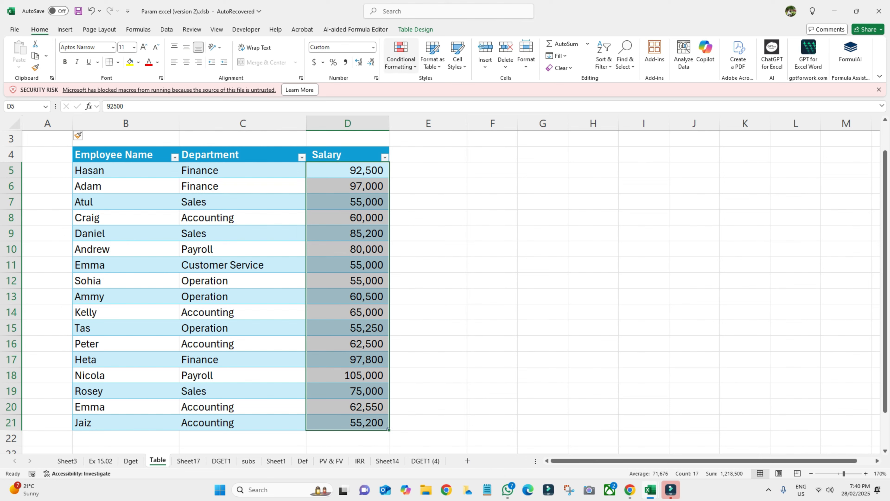
pyautogui.moveTo(347, 170); pyautogui.dragTo(347, 422)
pyautogui.click(401, 57)
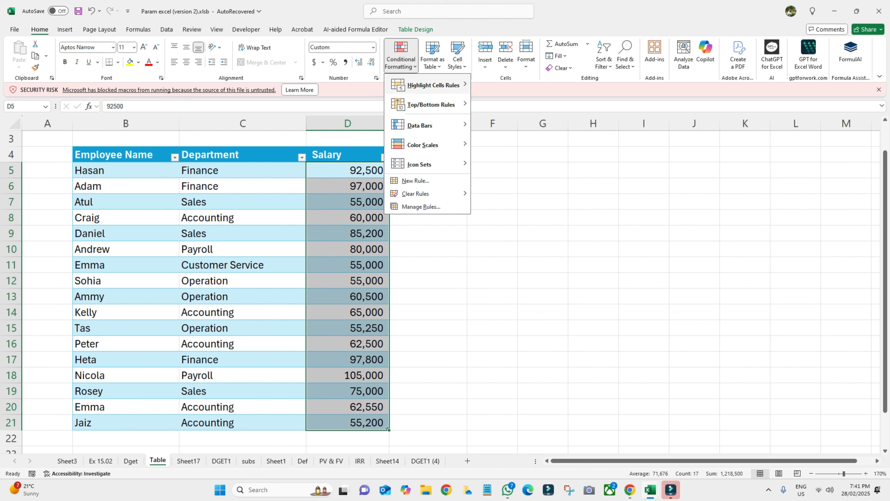
pyautogui.moveTo(433, 85)
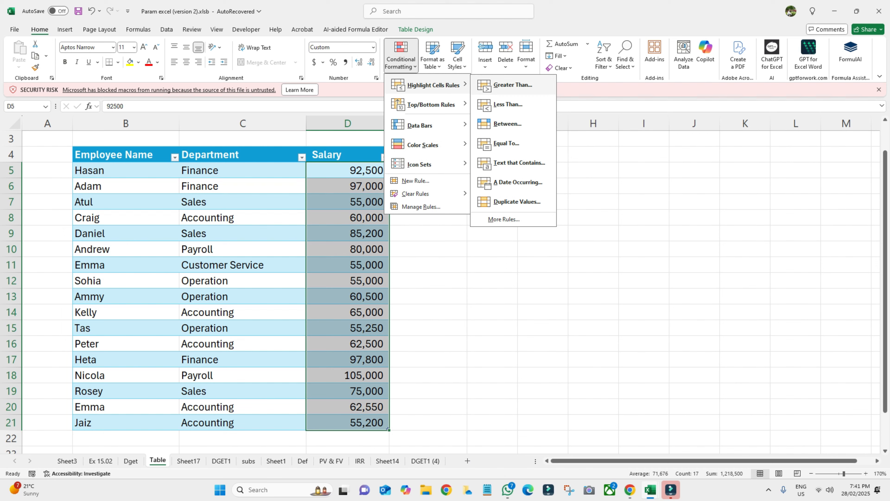
# - Add a Greater Than 65000 rule using Green Fill with Dark Green Text
pyautogui.click(513, 85)
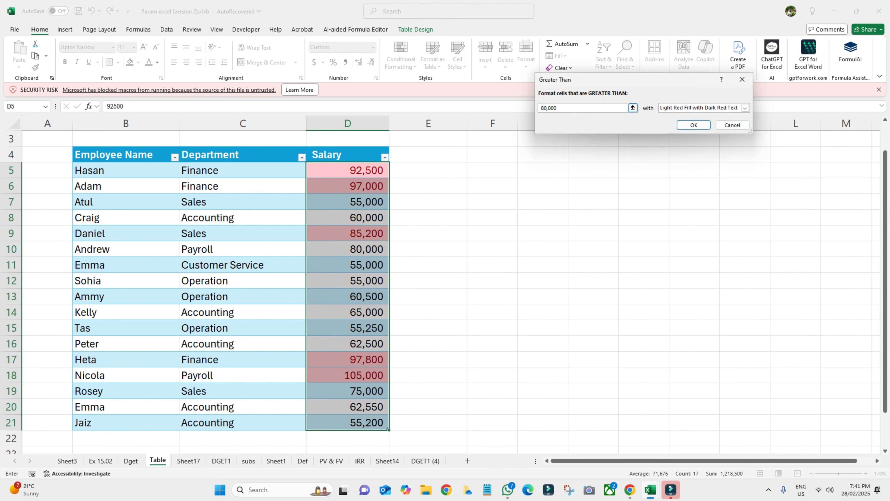
pyautogui.write('65000')
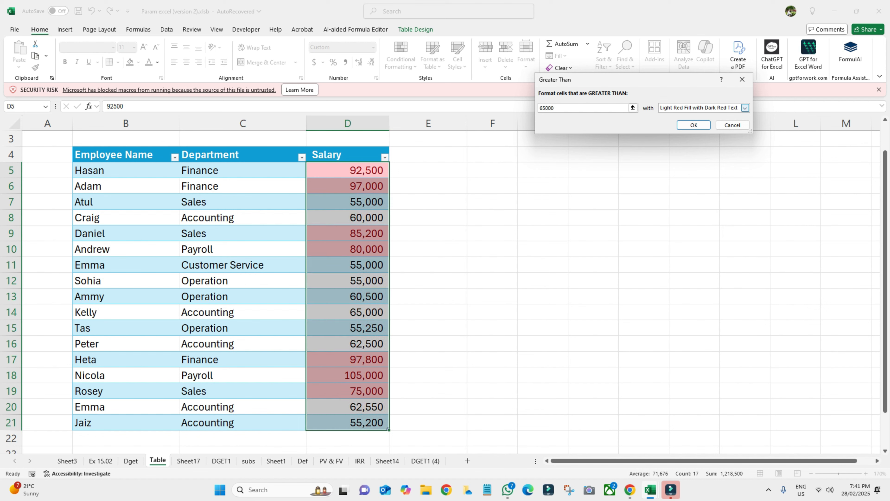
pyautogui.click(745, 108)
pyautogui.press('Down')
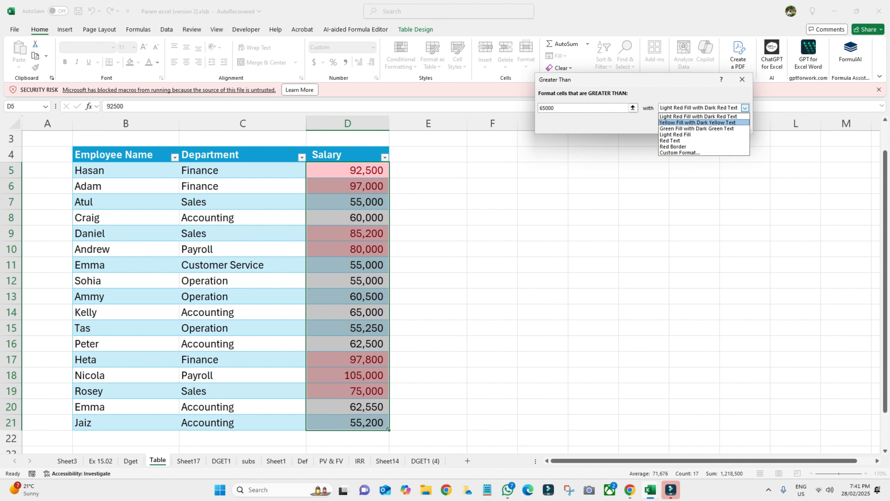
pyautogui.press('Up')
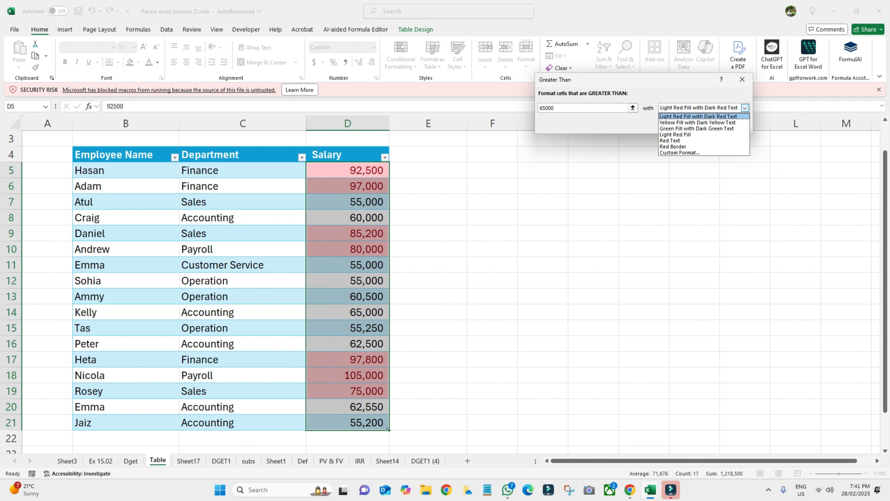
pyautogui.press('Down')
pyautogui.press('Down')
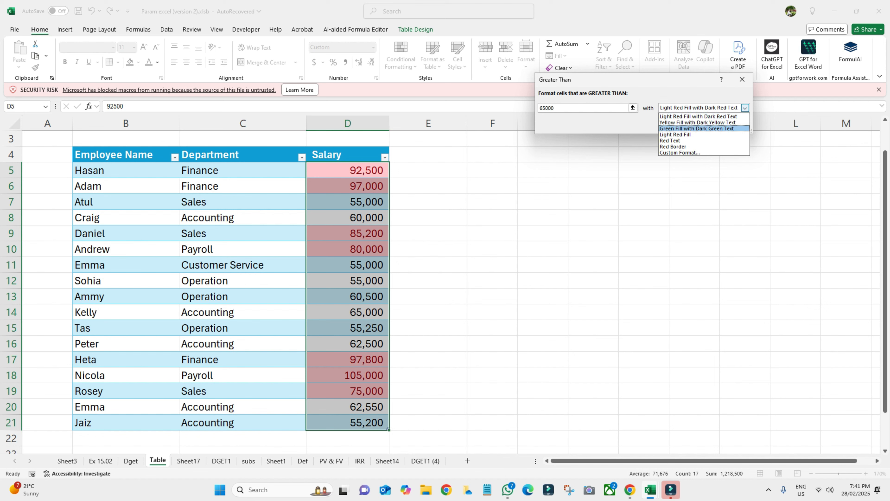
pyautogui.press('Return')
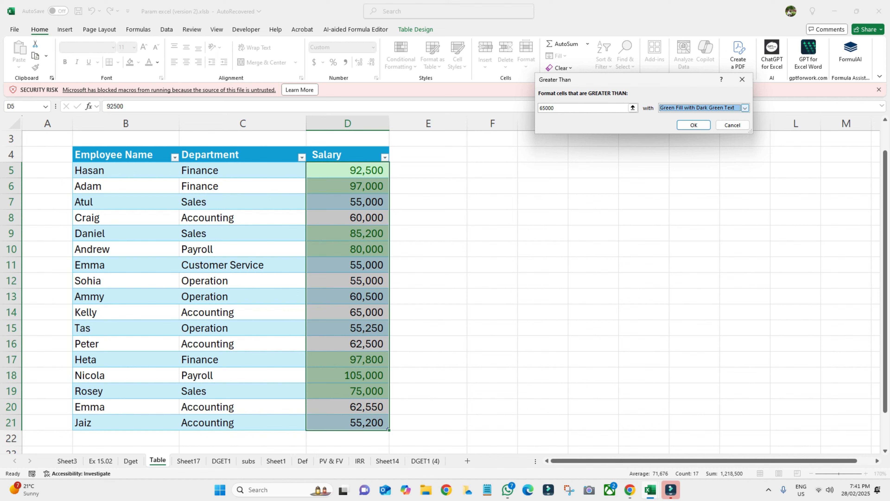
pyautogui.click(694, 125)
pyautogui.scroll(1, 393, 435)
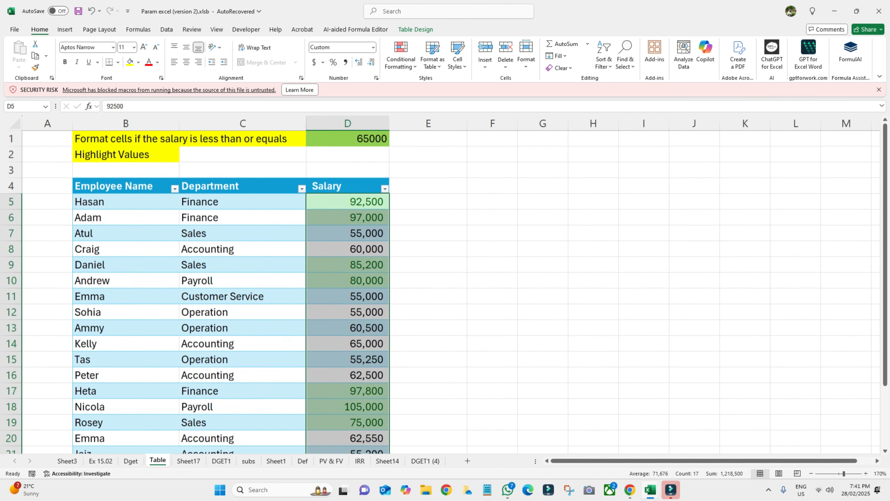
pyautogui.scroll(-2, 394, 421)
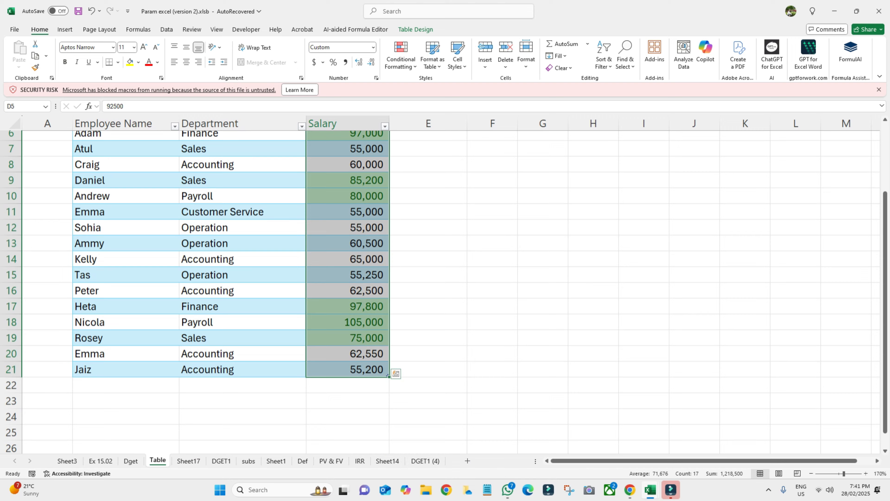
pyautogui.scroll(1, 394, 421)
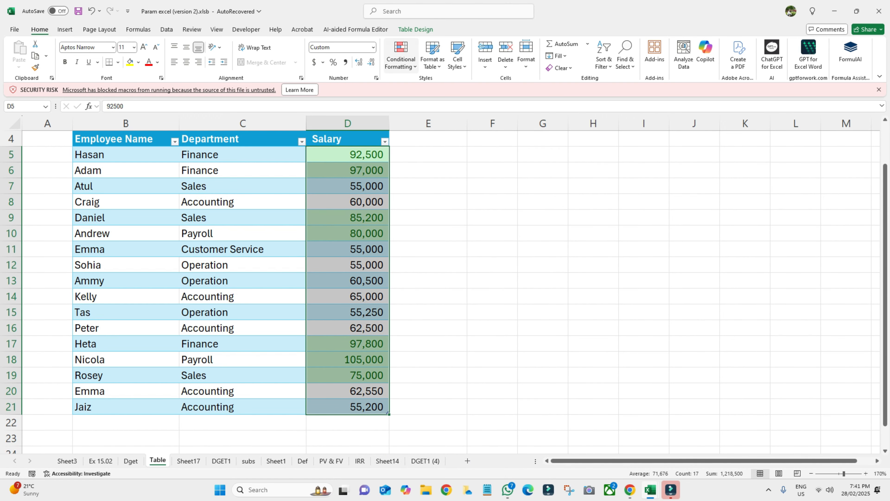
# - Add a Less Than 65000 rule using Yellow Fill with Dark Yellow Text
pyautogui.click(400, 56)
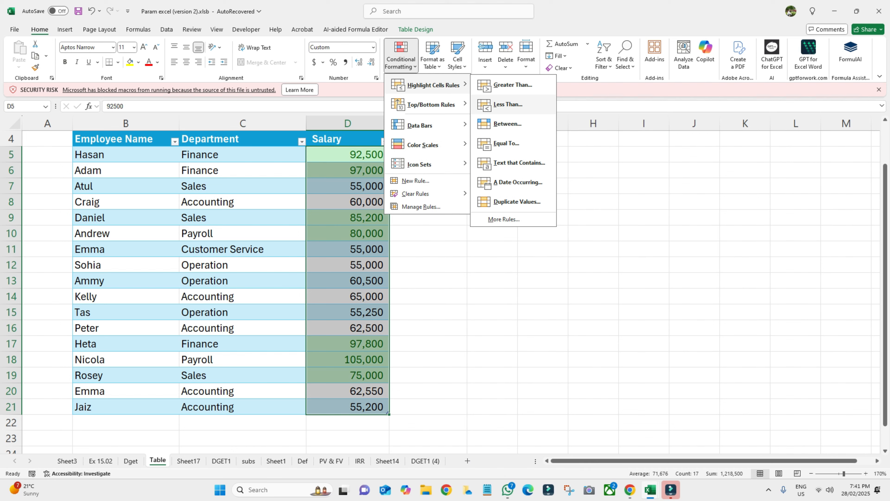
pyautogui.click(508, 104)
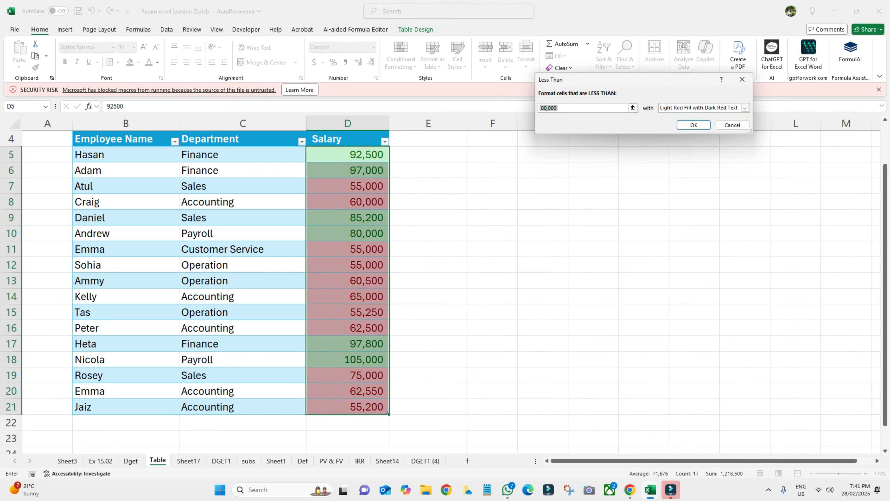
pyautogui.press('BackSpace')
pyautogui.write('65000')
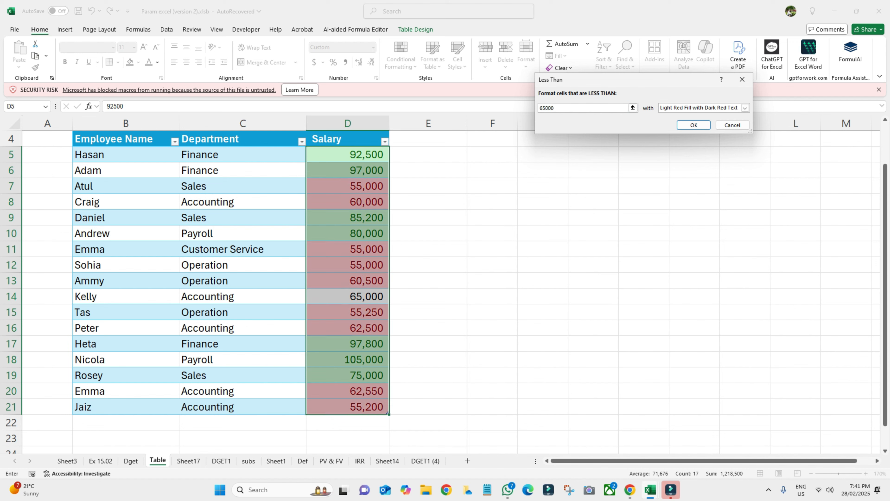
pyautogui.click(745, 107)
pyautogui.click(697, 121)
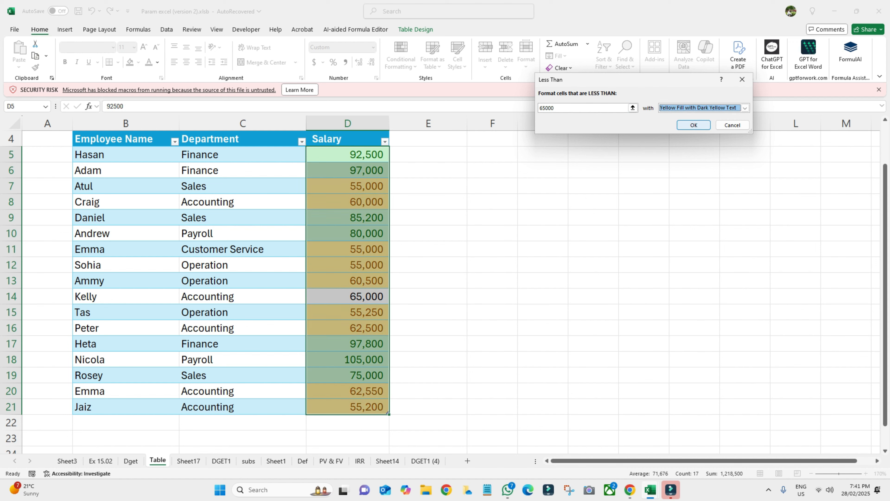
pyautogui.click(693, 125)
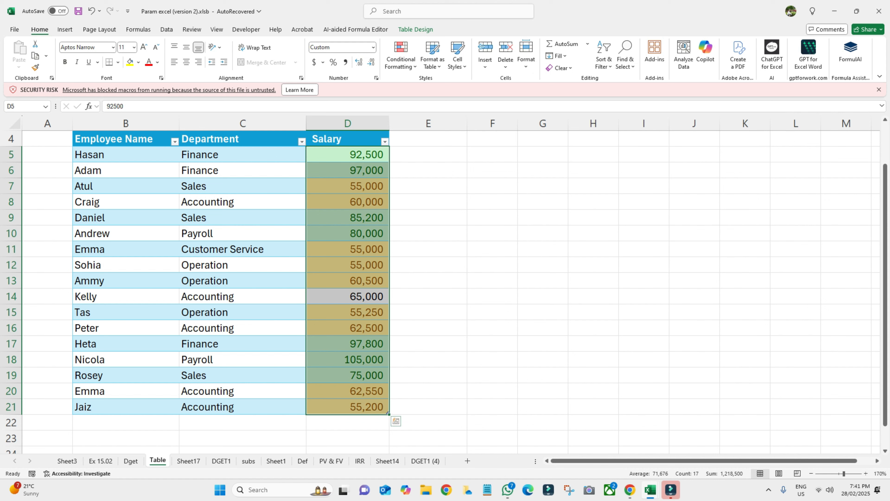
# - Add a Between 65000 and 79000 rule with Light Red Fill and Dark Red Text
pyautogui.click(401, 56)
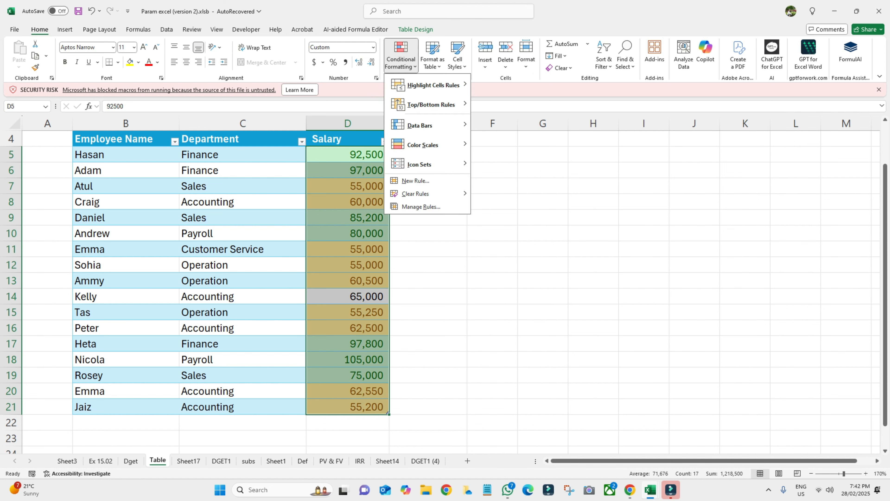
pyautogui.moveTo(434, 85)
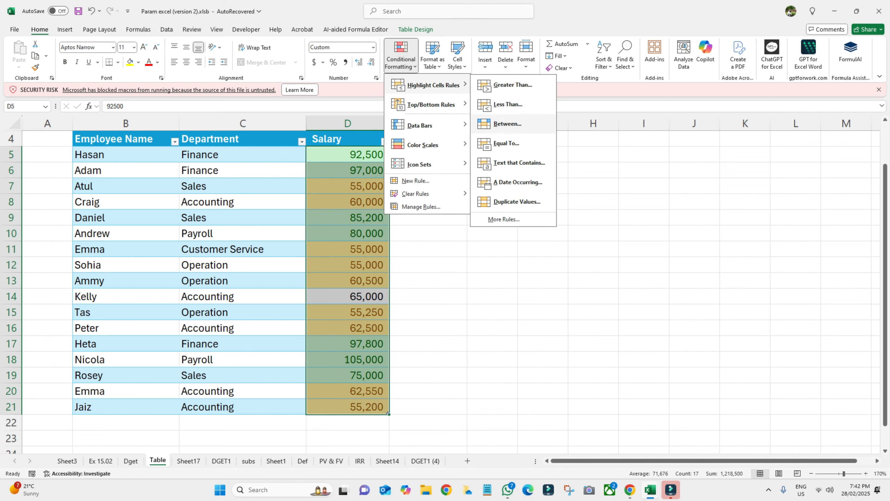
pyautogui.click(508, 123)
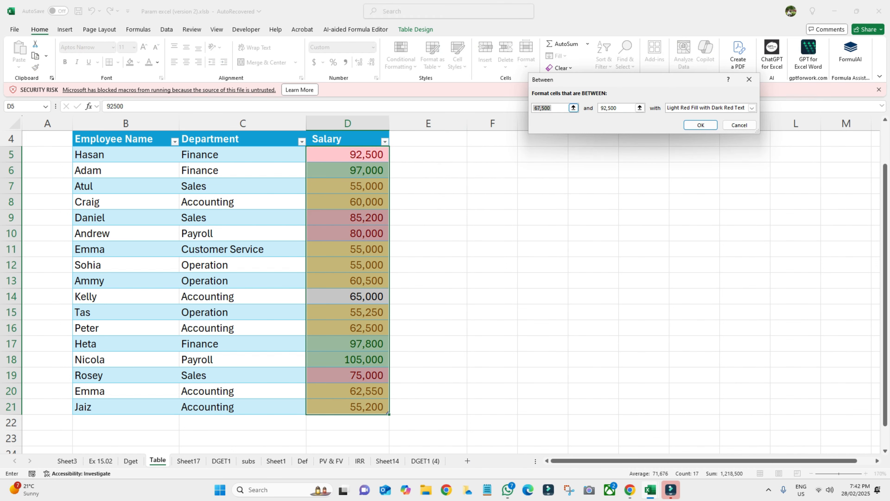
pyautogui.write('650')
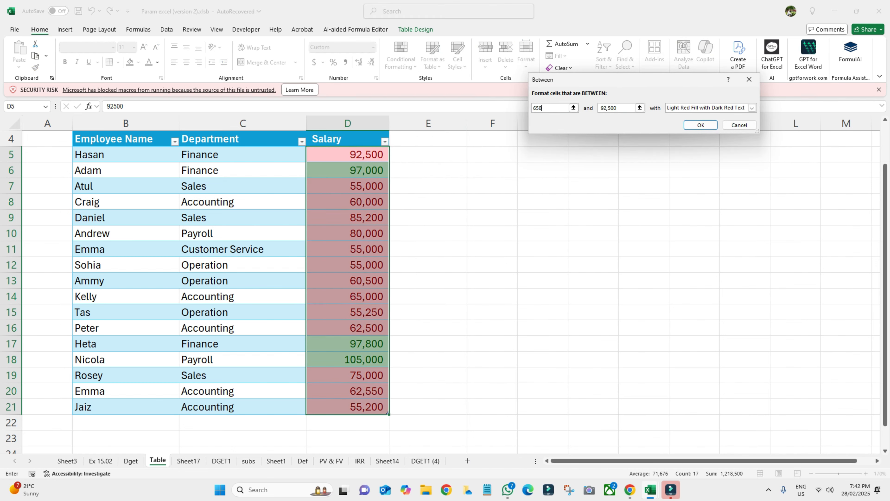
pyautogui.write('00')
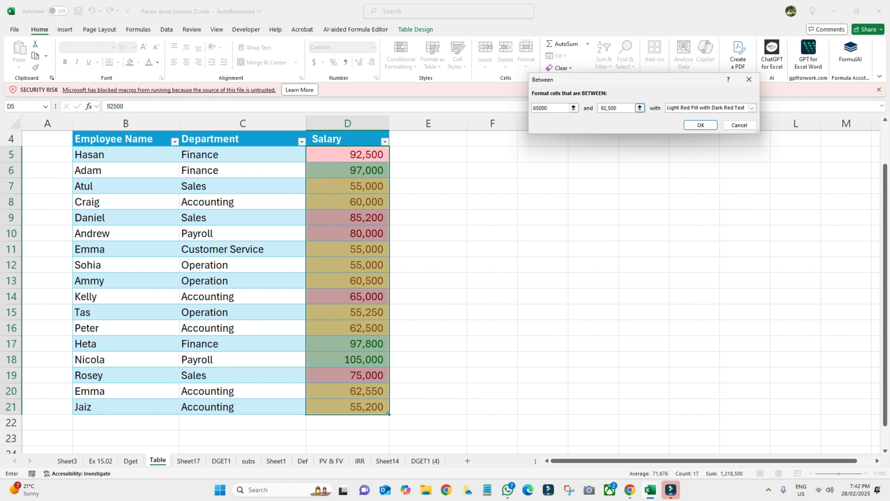
pyautogui.press('Tab')
pyautogui.write('79000')
pyautogui.click(752, 107)
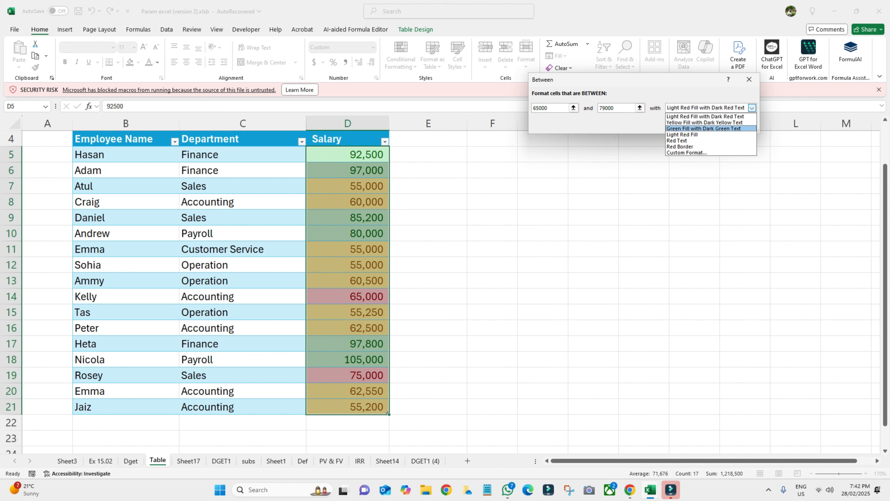
pyautogui.press('Up')
pyautogui.press('Up')
pyautogui.press('Return')
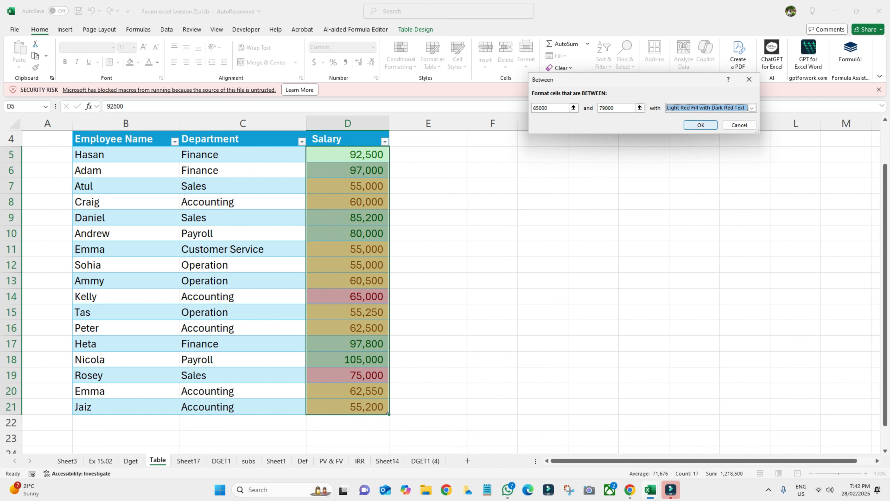
pyautogui.press('Return')
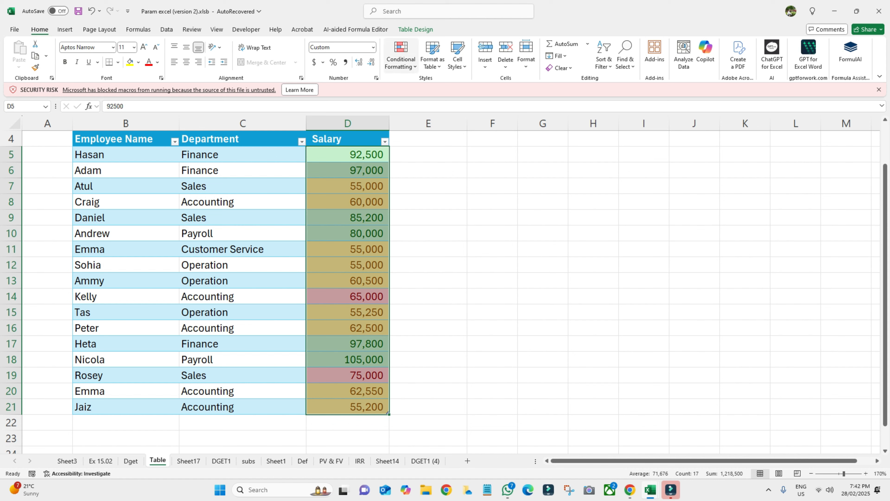
pyautogui.click(401, 56)
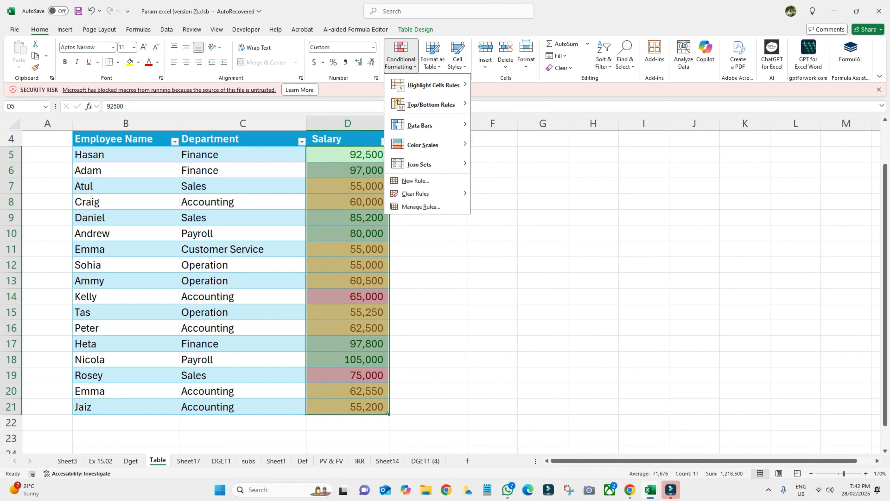
# - Add a Duplicate Values rule giving the three 55,000 salaries a red border
pyautogui.moveTo(432, 85)
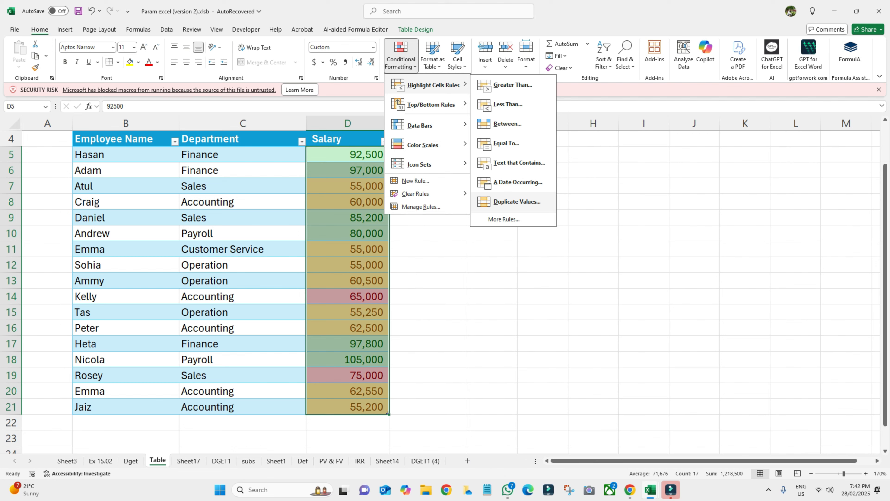
pyautogui.click(517, 202)
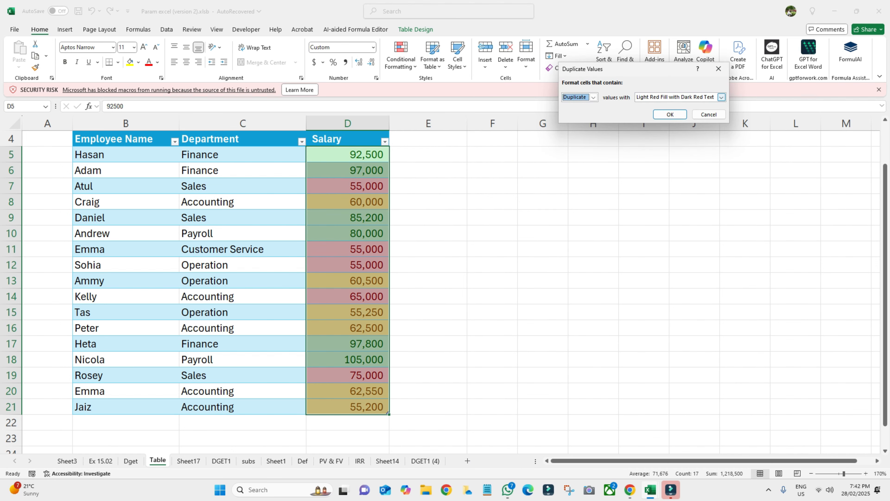
pyautogui.click(721, 96)
pyautogui.press('Return')
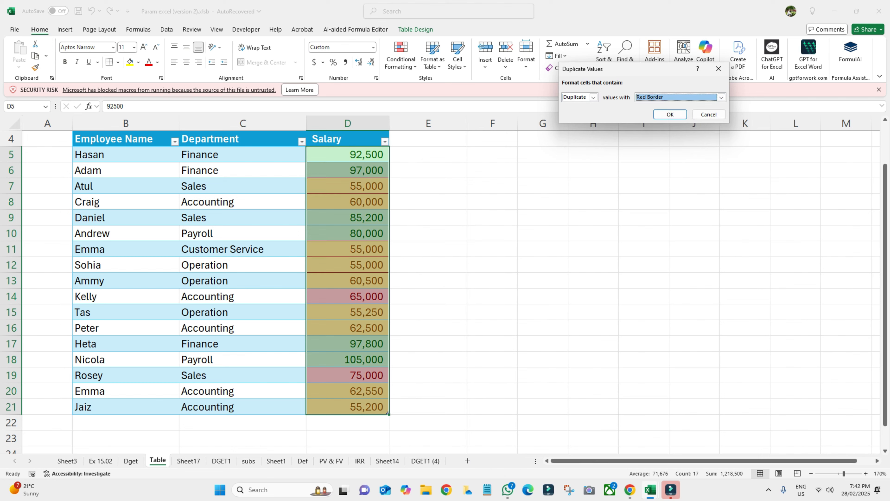
pyautogui.click(670, 114)
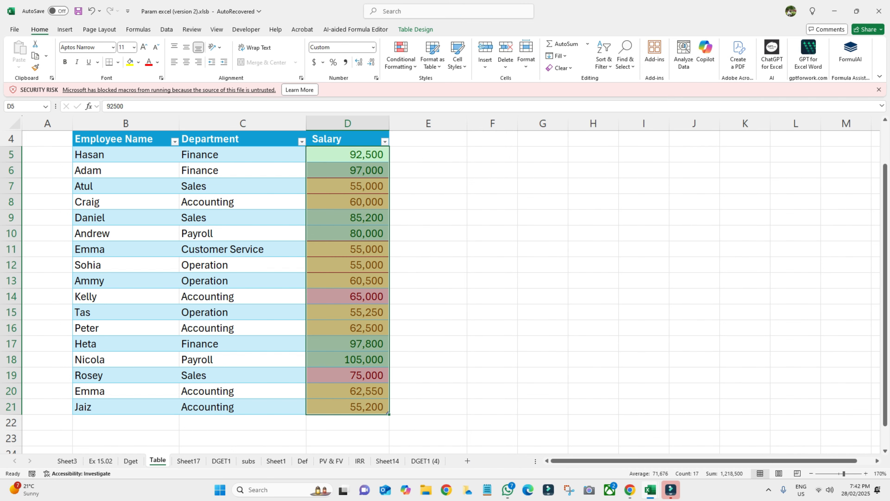
pyautogui.click(543, 249)
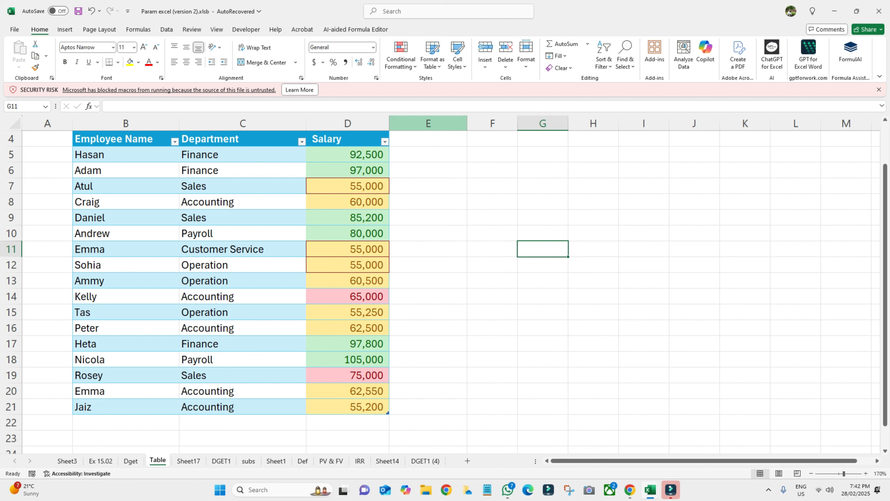
# - Apply Clear Rules from Entire Sheet to strip all four salary highlight rules
pyautogui.click(493, 217)
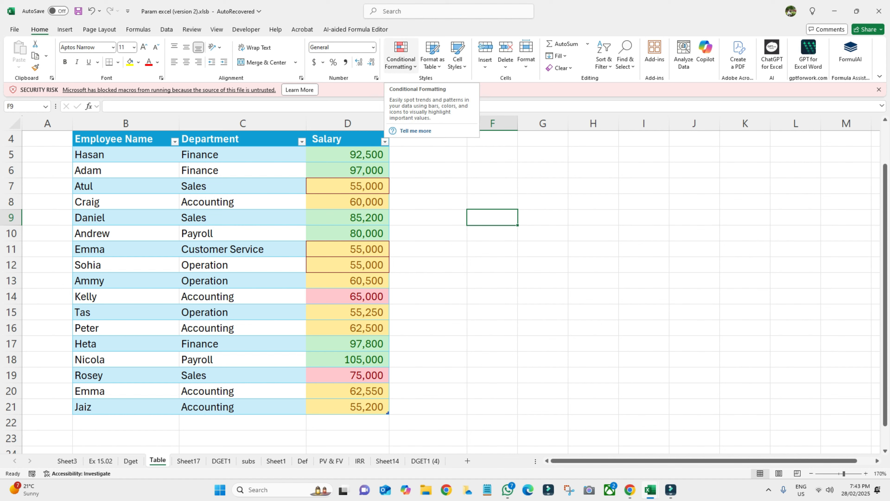
pyautogui.click(401, 56)
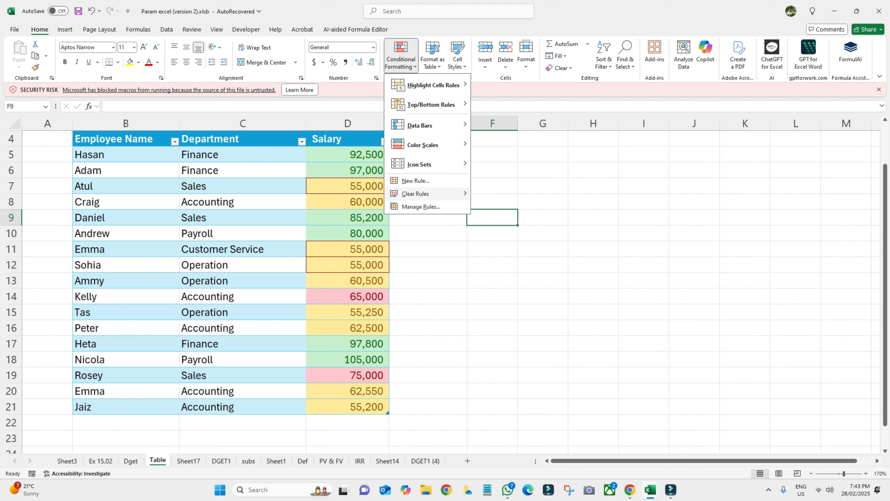
pyautogui.moveTo(415, 193)
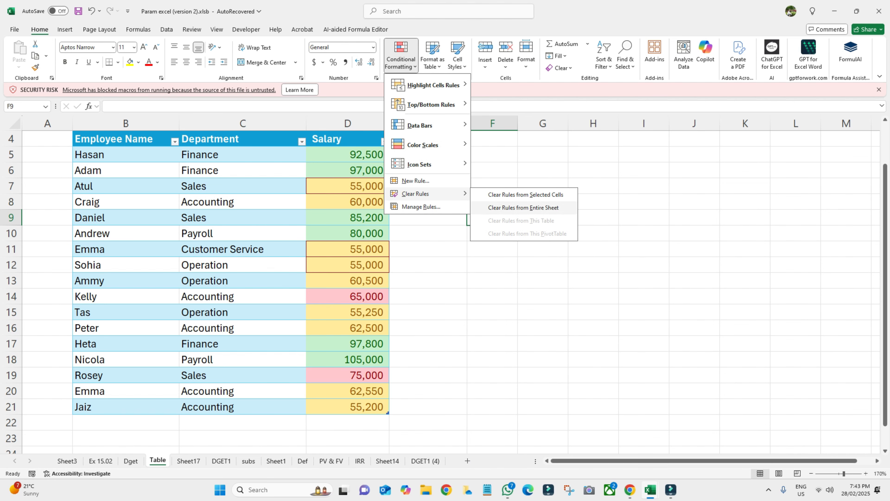
pyautogui.click(523, 208)
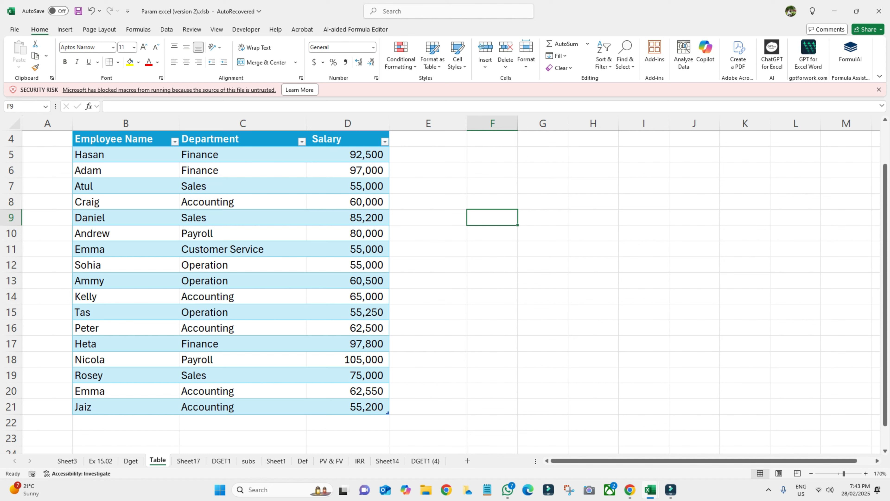
# - Add a Top 10 Items rule on D5:D21 with Yellow Fill and Dark Yellow Text
pyautogui.moveTo(348, 155); pyautogui.dragTo(347, 406)
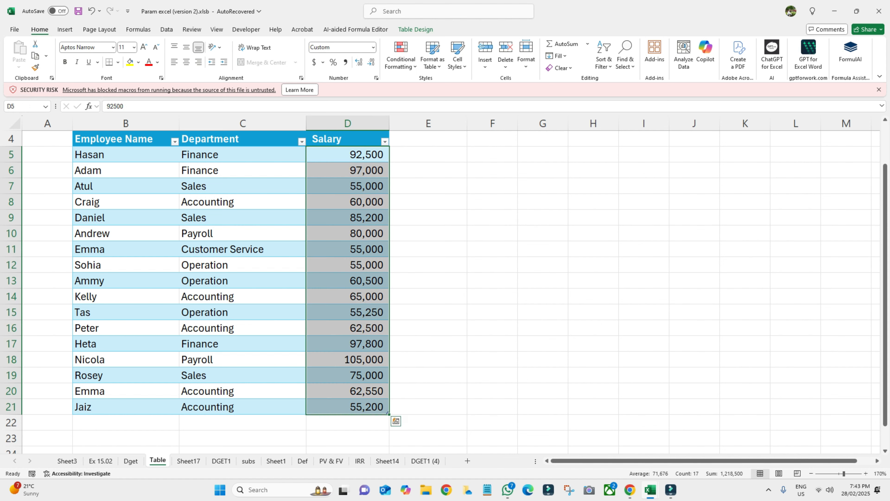
pyautogui.hotkey('alt', 'h')
pyautogui.press('l')
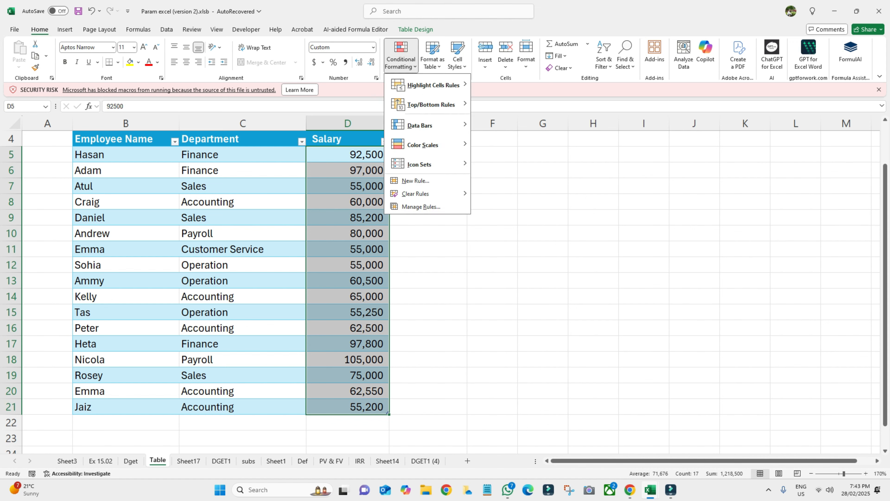
pyautogui.press('Down')
pyautogui.press('Down')
pyautogui.press('Up')
pyautogui.press('Right')
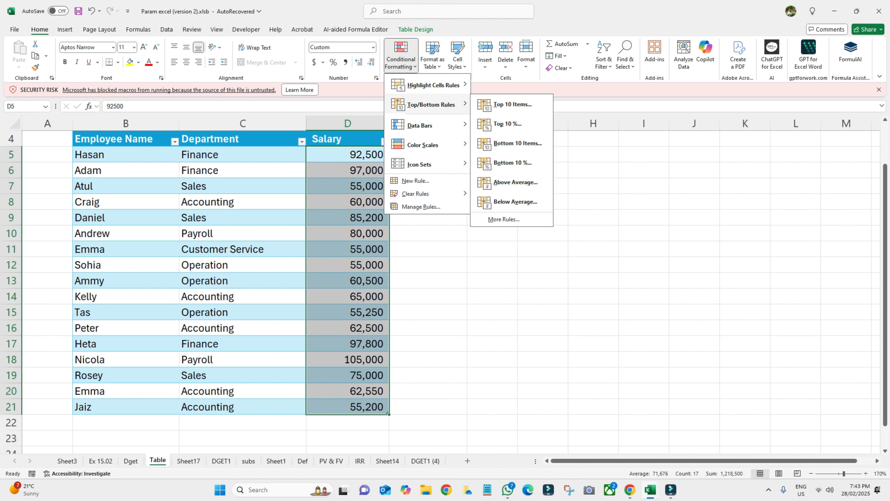
pyautogui.press('Down')
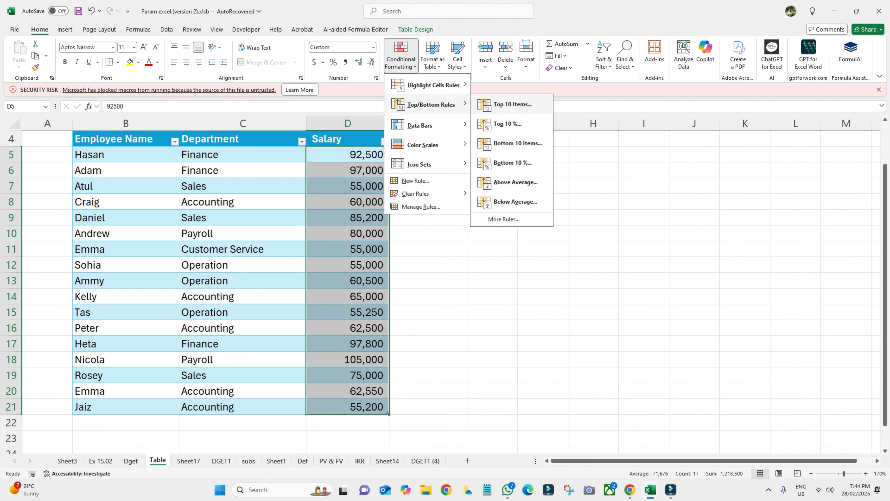
pyautogui.press('Return')
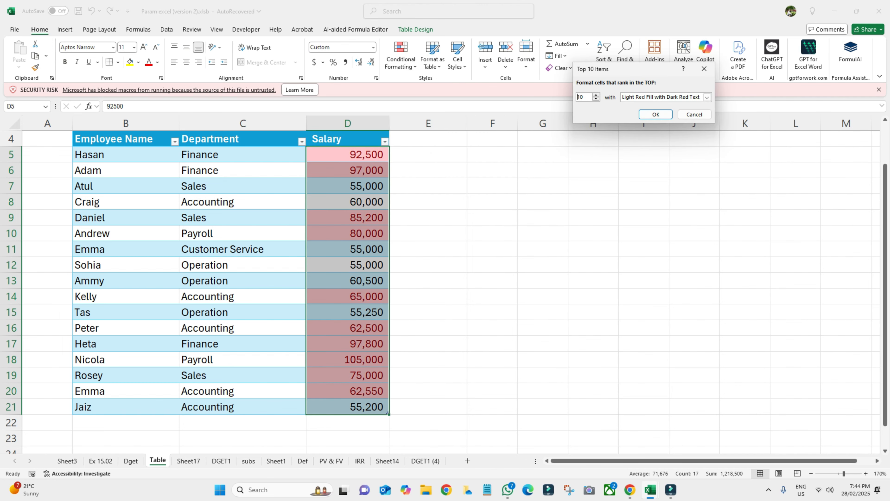
pyautogui.hotkey('alt', 'Down')
pyautogui.press('Down')
pyautogui.press('Return')
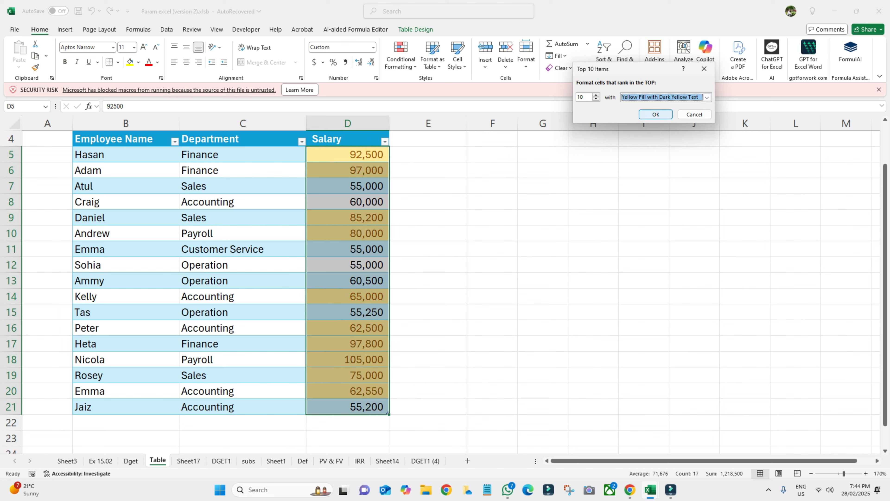
pyautogui.press('Return')
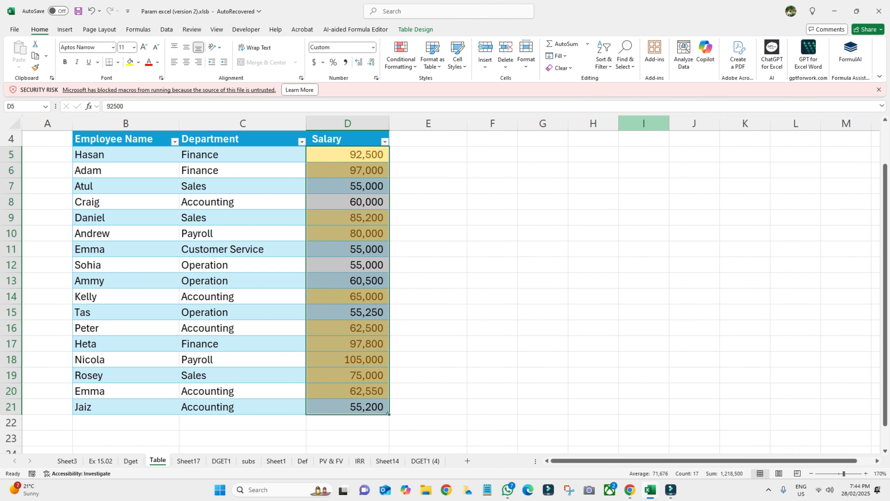
# - Go back to the Top/Bottom Rules menu and move to the Top 10% option
pyautogui.hotkey('alt', 'h')
pyautogui.press('l')
pyautogui.press('t')
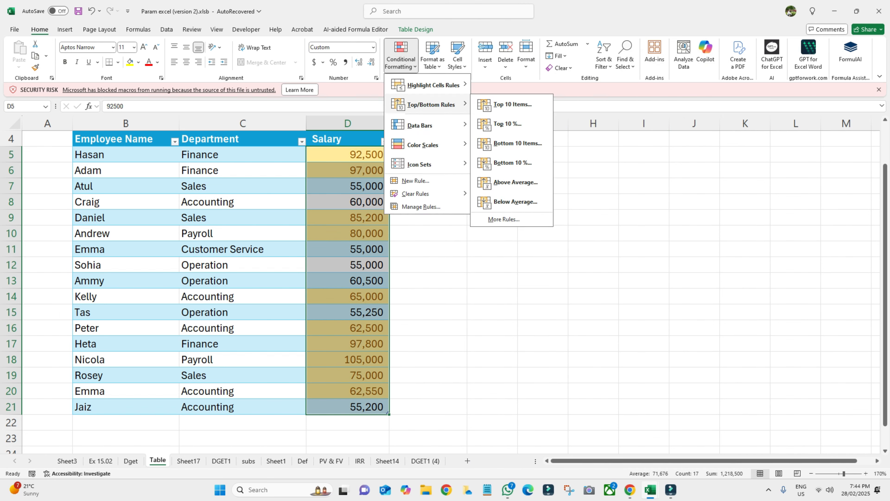
pyautogui.press('Down')
pyautogui.press('Down')
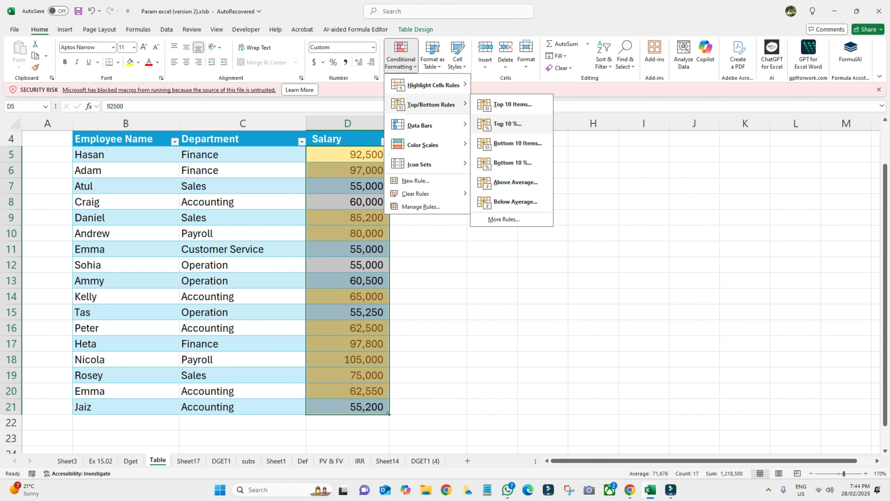
# - Add a Top 10% rule that turns the 105,000 salary red text
pyautogui.press('Return')
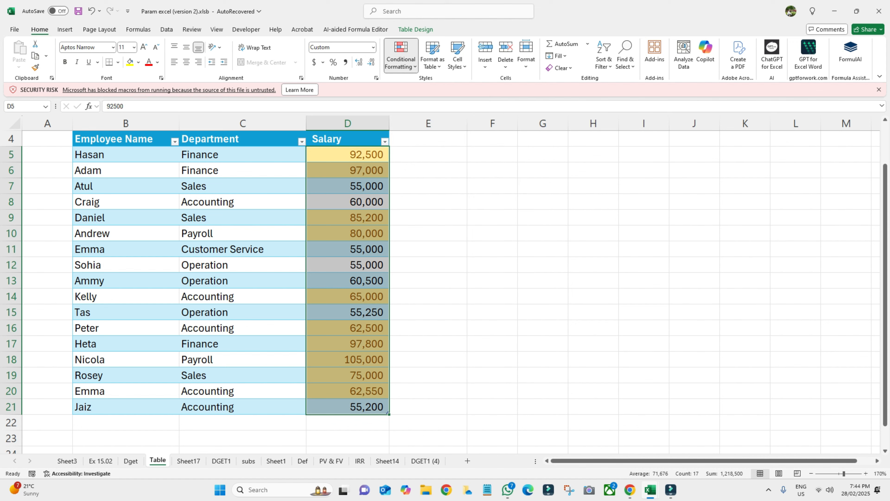
pyautogui.press('Tab')
pyautogui.hotkey('alt', 'Down')
pyautogui.press('Down')
pyautogui.press('Down')
pyautogui.press('Down')
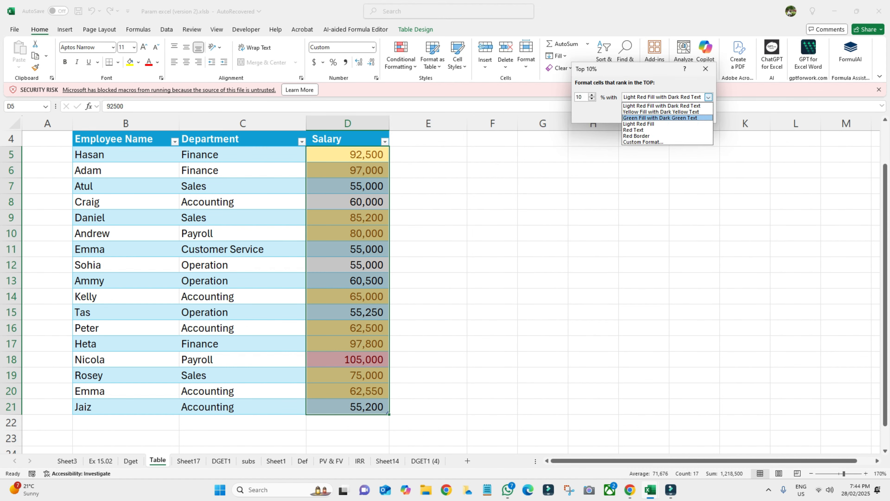
pyautogui.press('Down')
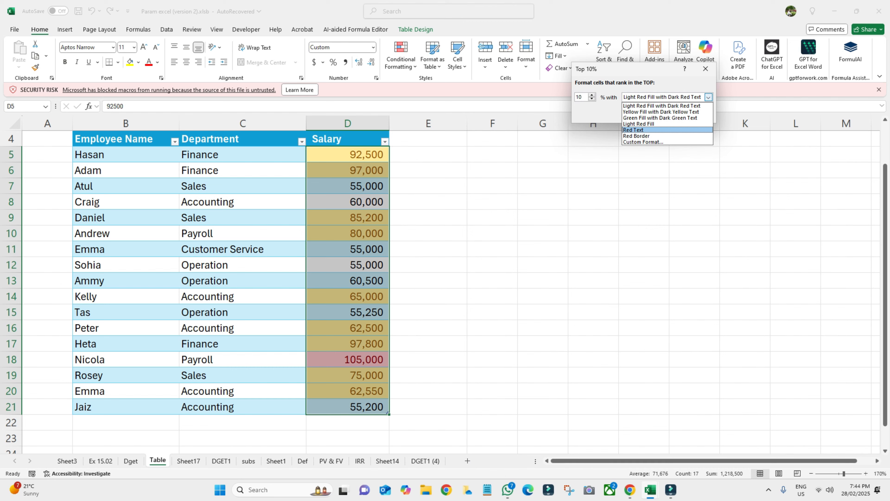
pyautogui.press('Return')
pyautogui.press('Tab')
pyautogui.press('Return')
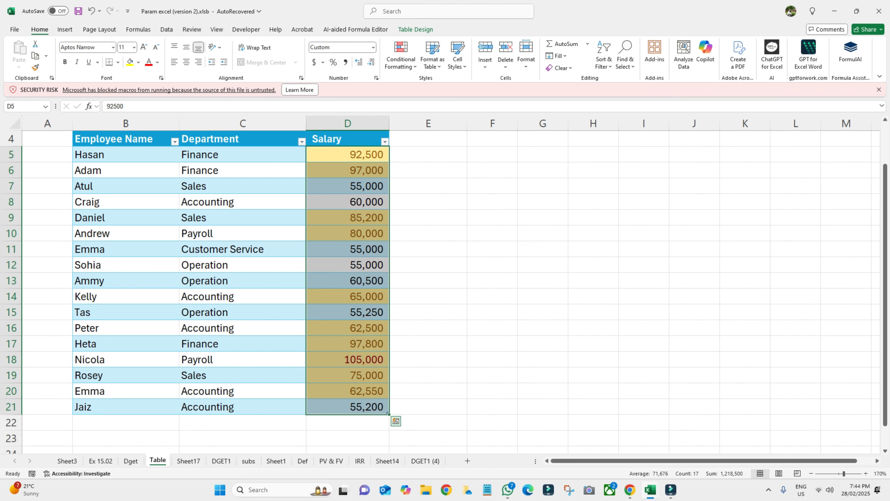
# - Remove every rule with Clear Rules from Entire Sheet, then select cell G9
pyautogui.hotkey('alt', 'h')
pyautogui.press('l')
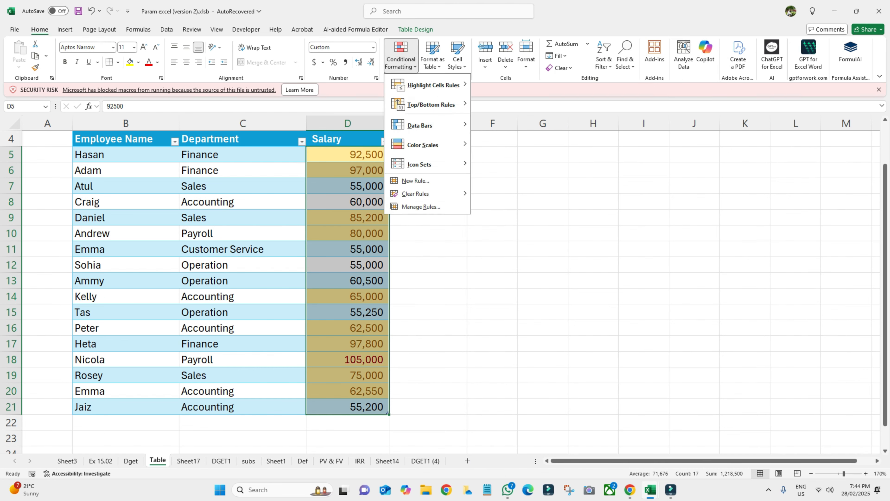
pyautogui.press('Down')
pyautogui.press('Down')
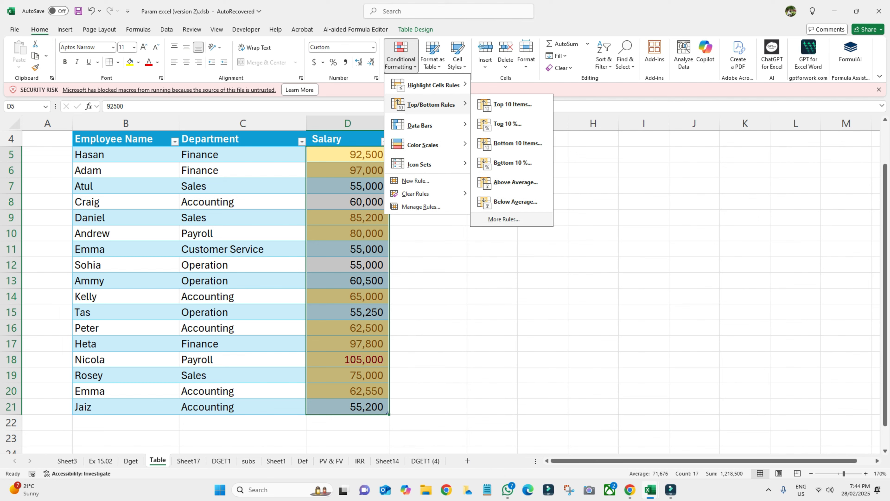
pyautogui.press('Escape')
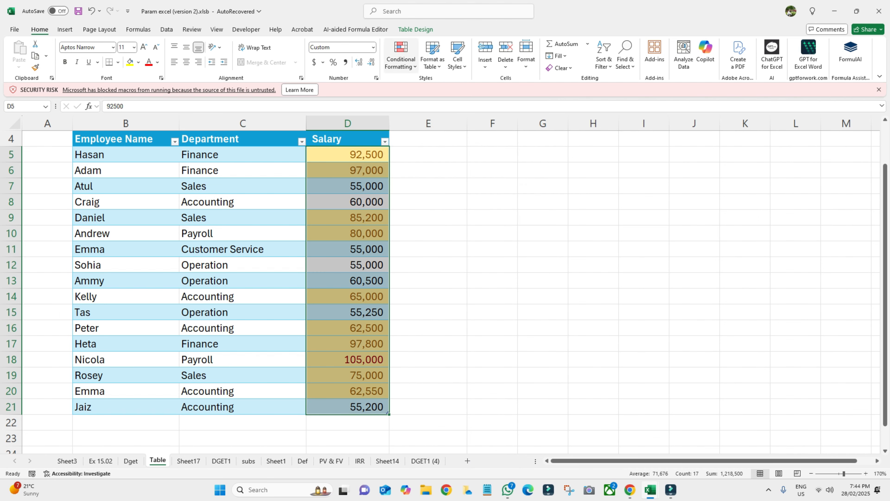
pyautogui.click(401, 56)
pyautogui.moveTo(415, 194)
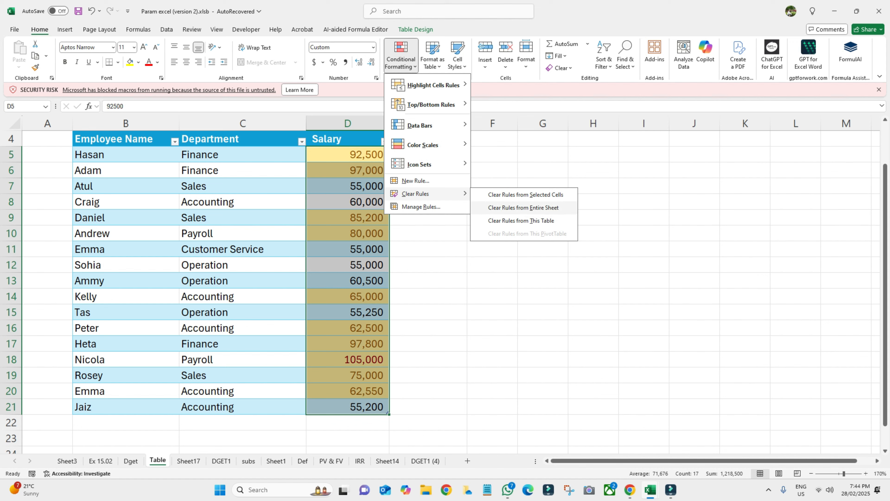
pyautogui.click(521, 220)
pyautogui.click(543, 218)
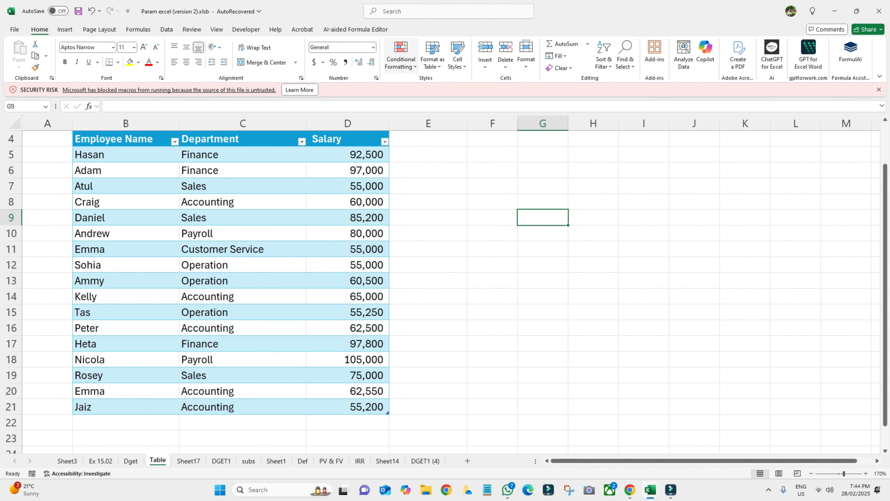
# - Select D5:D21 and preview the Green - Yellow - Red color scale on the salaries
pyautogui.click(401, 55)
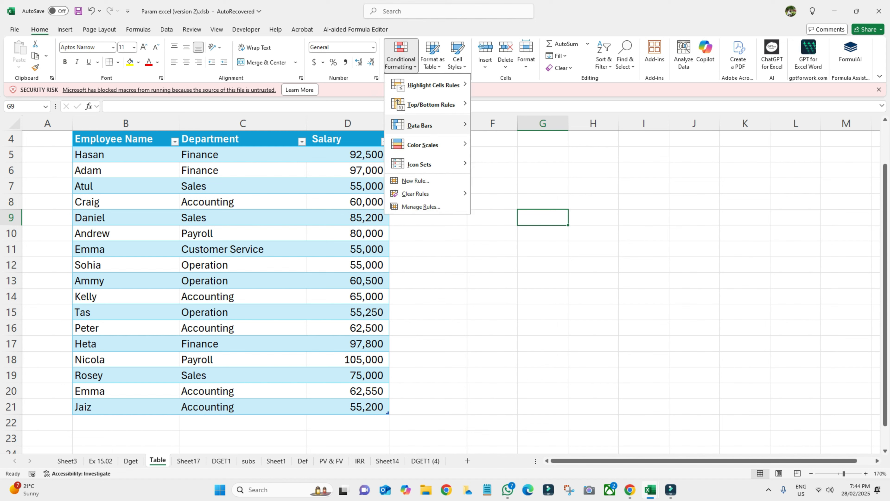
pyautogui.moveTo(421, 125)
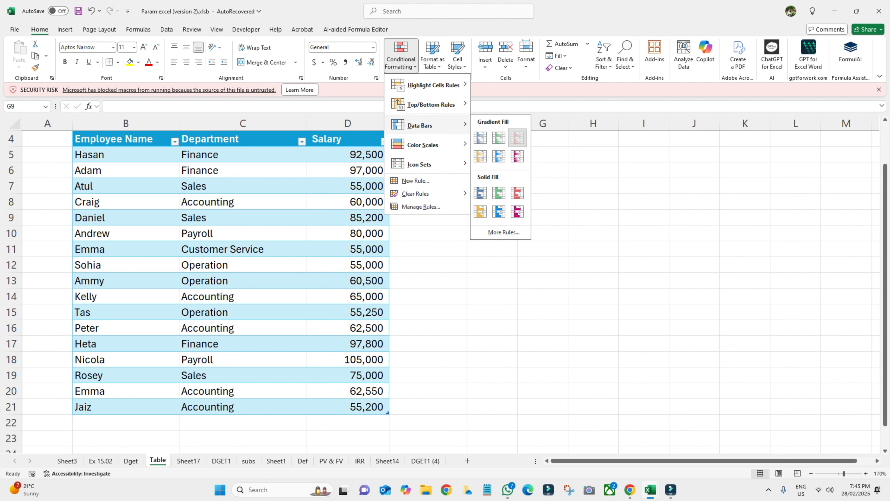
pyautogui.press('Escape')
pyautogui.press('Escape')
pyautogui.moveTo(348, 154); pyautogui.dragTo(348, 407)
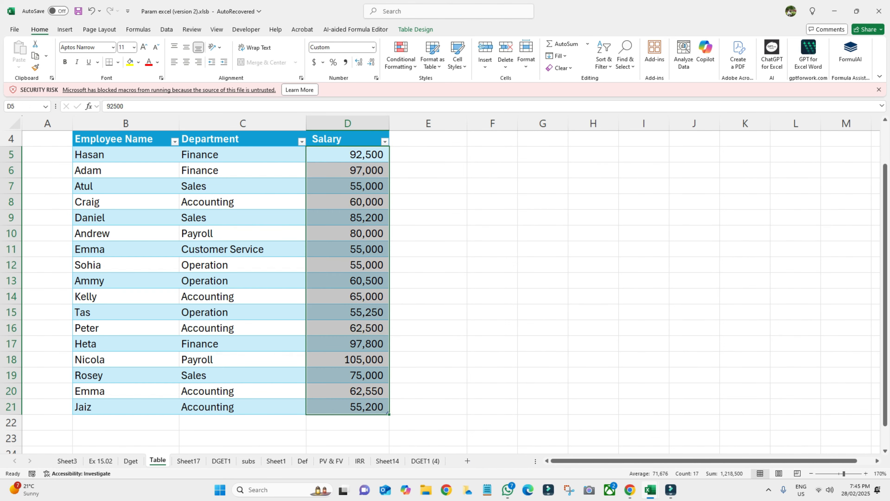
pyautogui.hotkey('alt', 'h')
pyautogui.press('l')
pyautogui.press('Down')
pyautogui.press('Down')
pyautogui.press('Down')
pyautogui.press('Up')
pyautogui.press('Right')
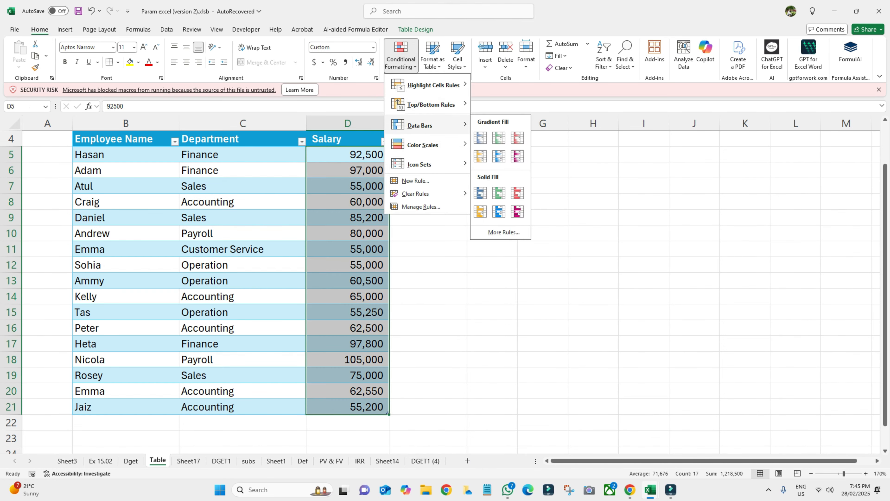
pyautogui.press('Down')
pyautogui.press('Right')
pyautogui.press('Right')
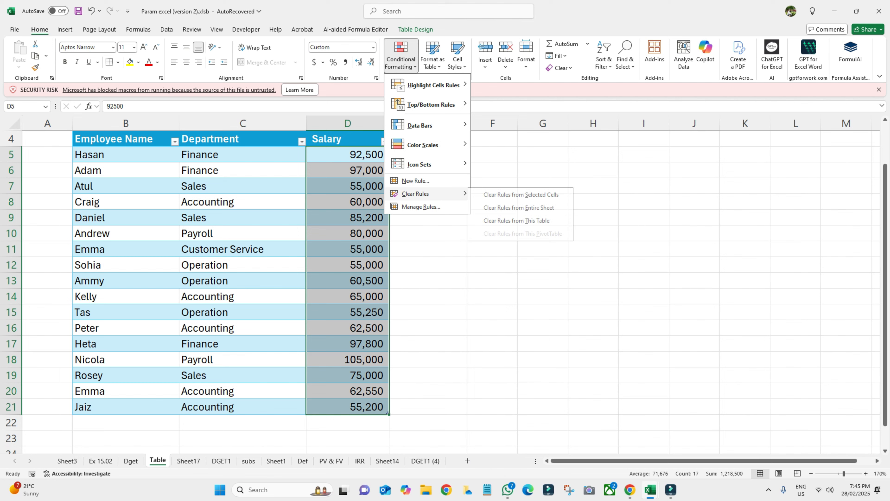
pyautogui.moveTo(424, 145)
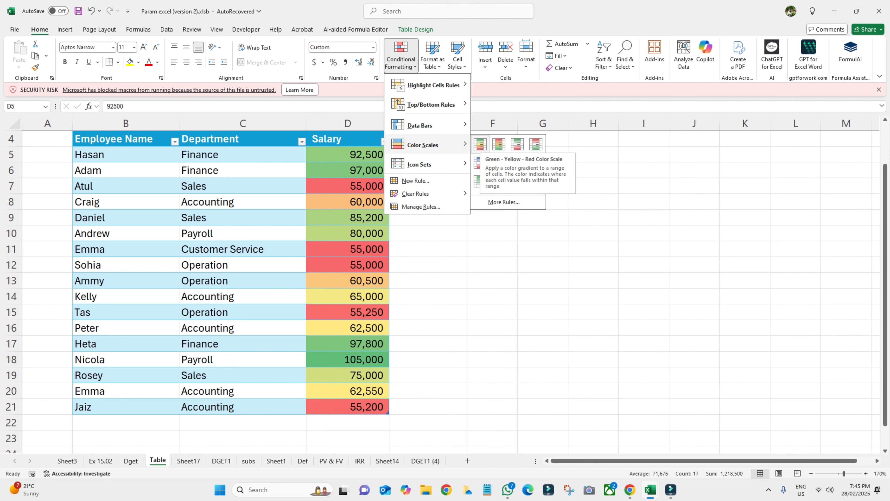
# - Apply the Green-Yellow-Red colour scale and compare the red 55,000-range salaries, including D7 and D21
pyautogui.click(480, 144)
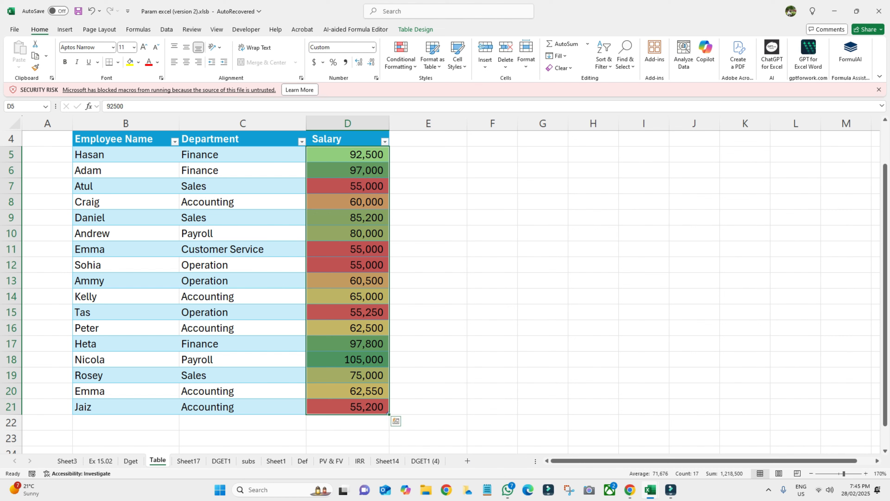
pyautogui.click(347, 406)
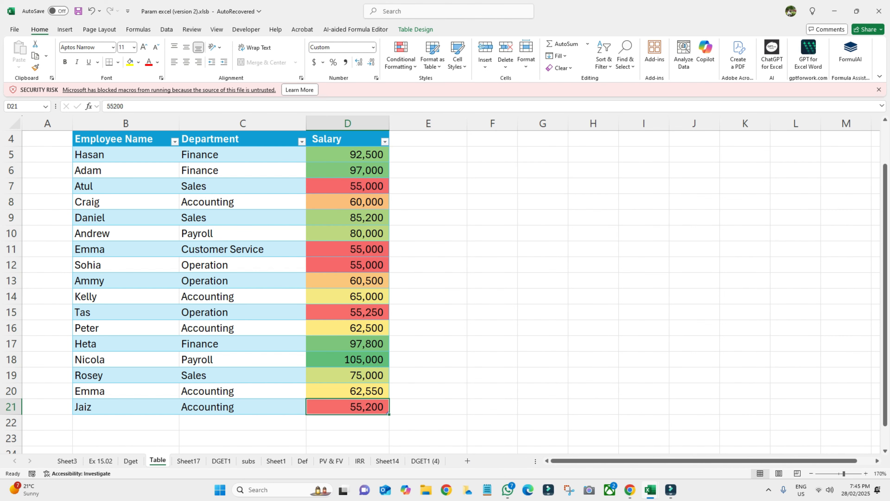
pyautogui.keyDown('ctrl'); pyautogui.click(347, 312); pyautogui.keyUp('ctrl')
pyautogui.keyDown('ctrl'); pyautogui.click(347, 265); pyautogui.keyUp('ctrl')
pyautogui.keyDown('ctrl'); pyautogui.click(347, 249); pyautogui.keyUp('ctrl')
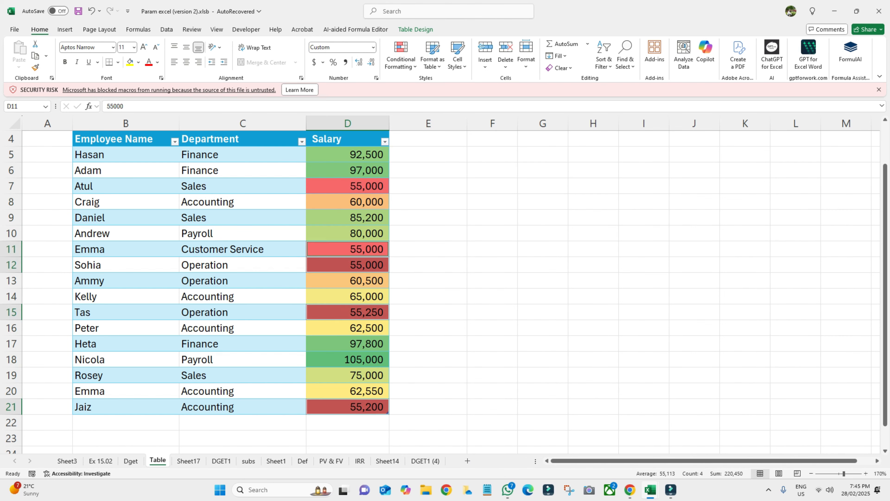
pyautogui.keyDown('ctrl'); pyautogui.click(347, 186); pyautogui.keyUp('ctrl')
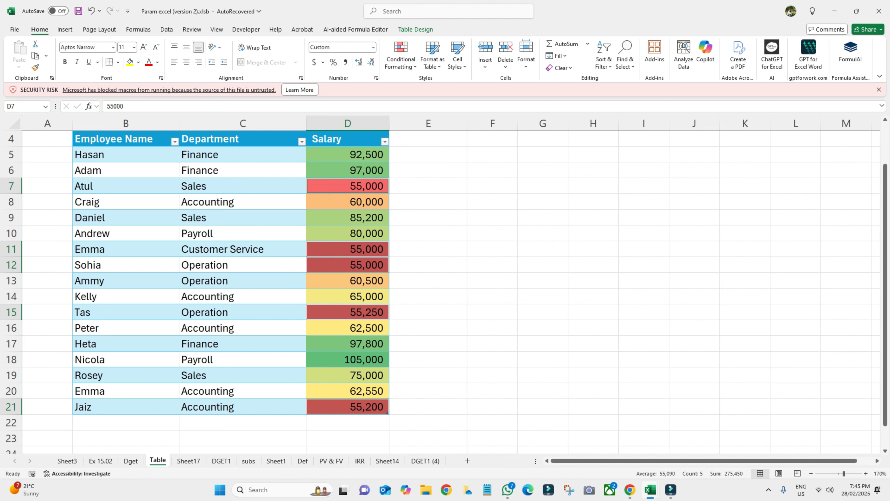
pyautogui.click(492, 312)
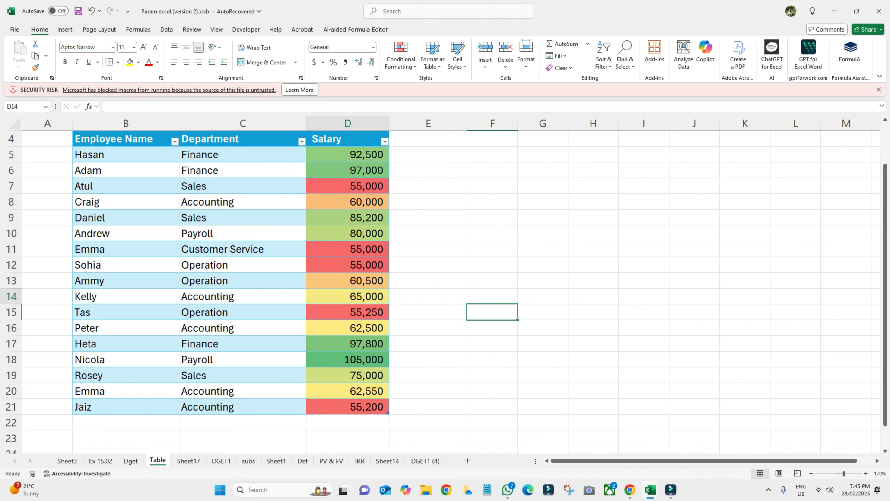
# - Compare the yellow-shaded salaries 65,000, 62,500 and 62,550 in D14, D16 and D20
pyautogui.click(347, 296)
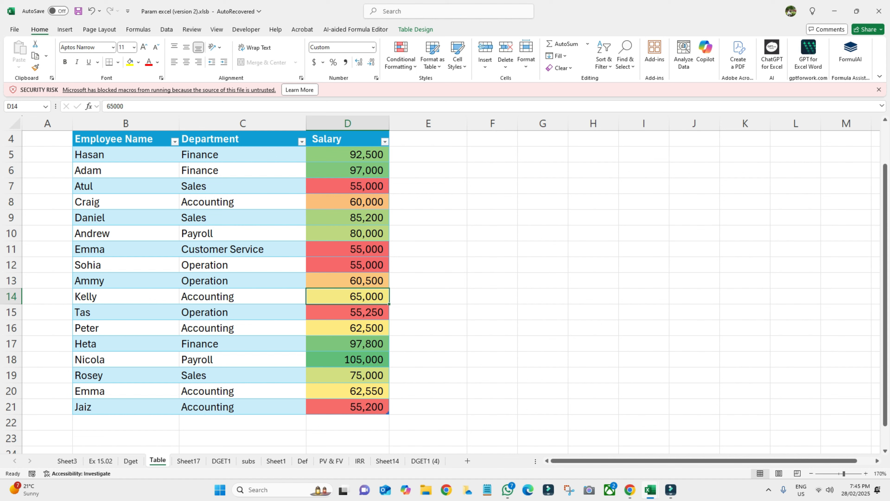
pyautogui.keyDown('ctrl'); pyautogui.click(348, 327); pyautogui.keyUp('ctrl')
pyautogui.keyDown('ctrl'); pyautogui.click(347, 391); pyautogui.keyUp('ctrl')
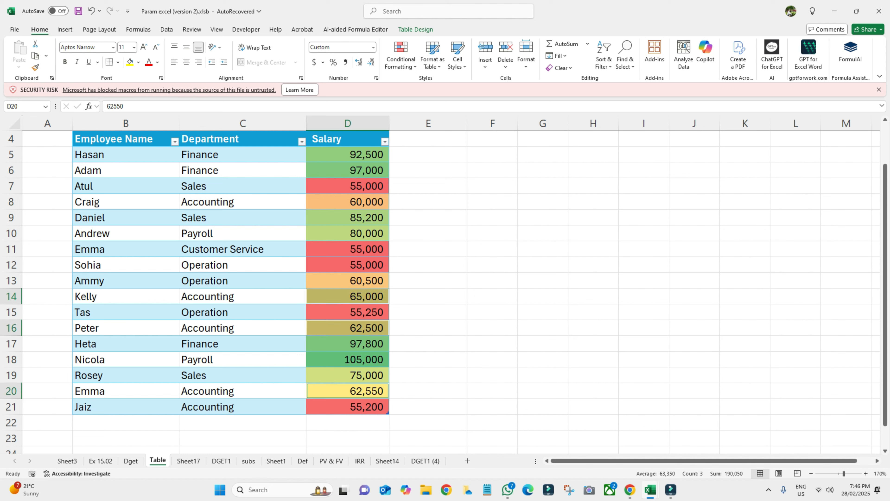
pyautogui.click(492, 281)
# - Compare the green-shaded salaries 92,500, 97,000, 97,800 and 105,000
pyautogui.click(347, 186)
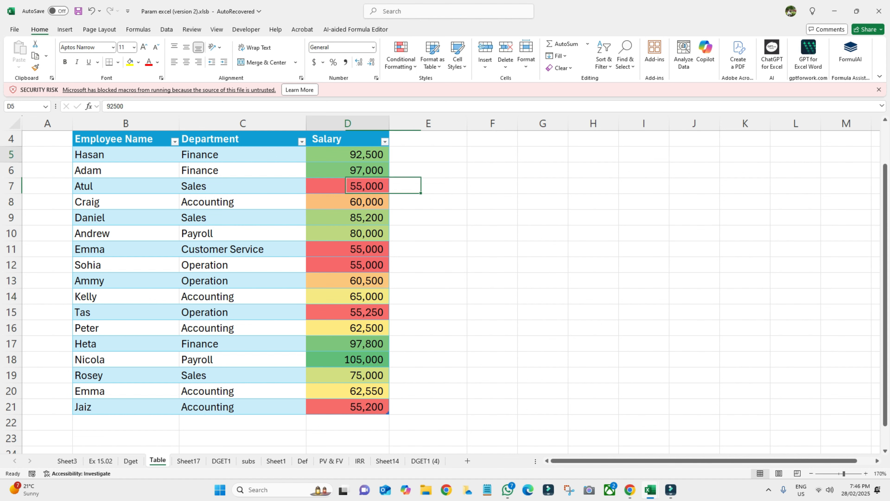
pyautogui.click(347, 154)
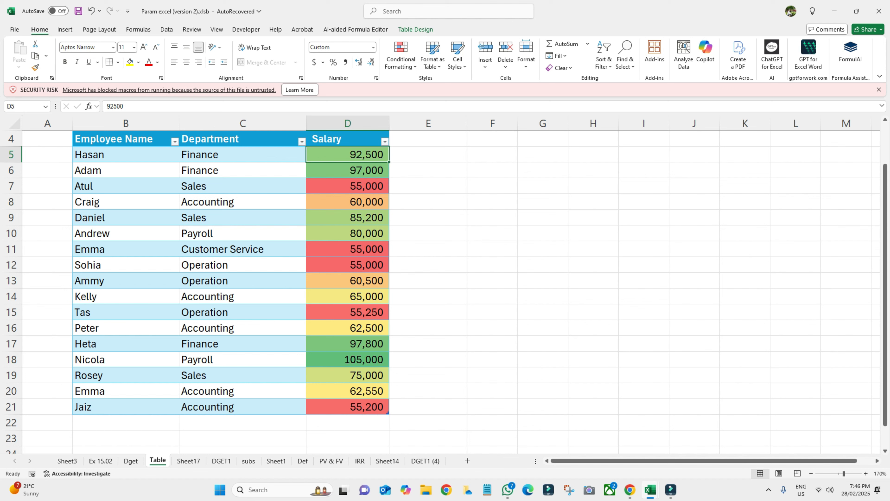
pyautogui.keyDown('ctrl'); pyautogui.click(347, 170); pyautogui.keyUp('ctrl')
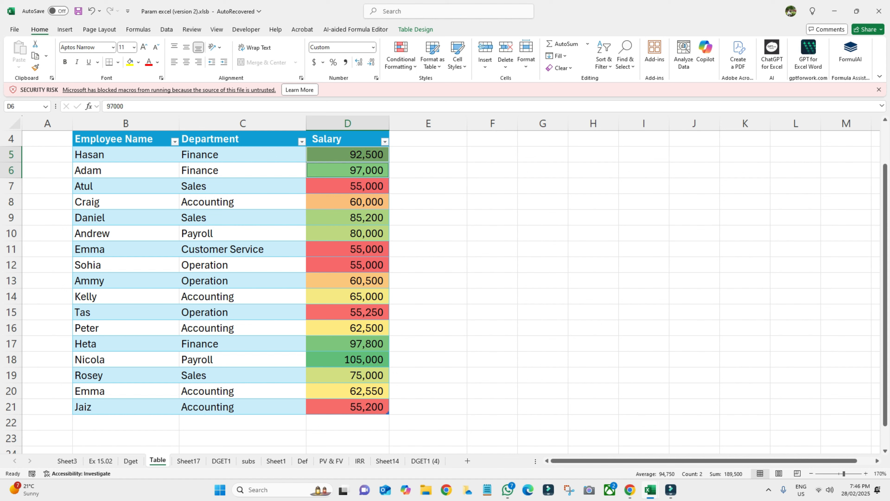
pyautogui.keyDown('ctrl'); pyautogui.click(347, 344); pyautogui.keyUp('ctrl')
pyautogui.keyDown('ctrl'); pyautogui.click(347, 359); pyautogui.keyUp('ctrl')
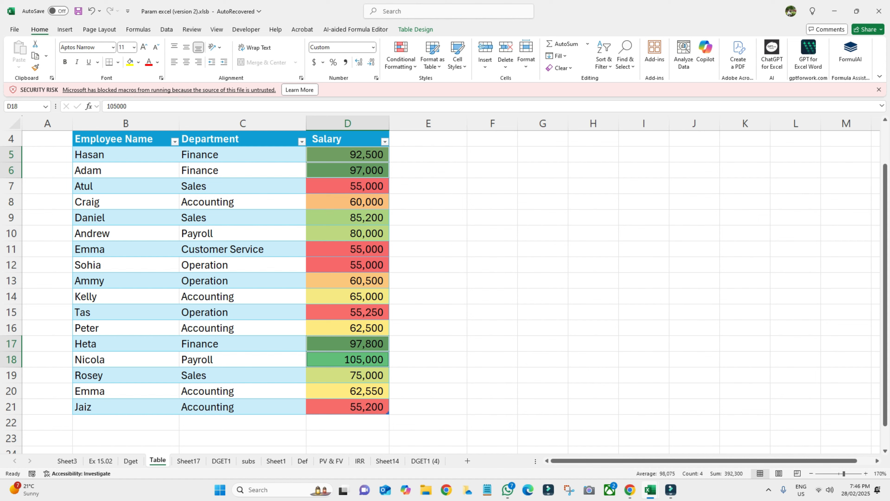
pyautogui.click(543, 265)
pyautogui.click(401, 55)
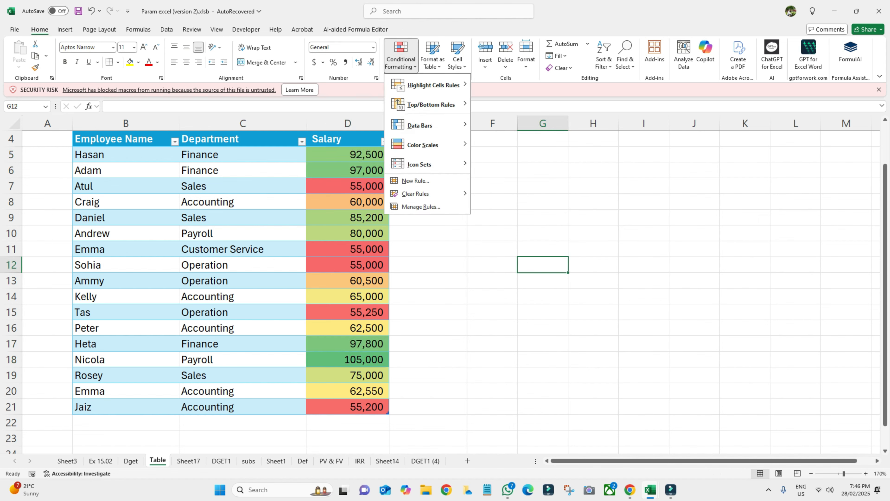
# - Clear all conditional formatting rules from the entire sheet and reselect the salaries D5:D21
pyautogui.click(415, 180)
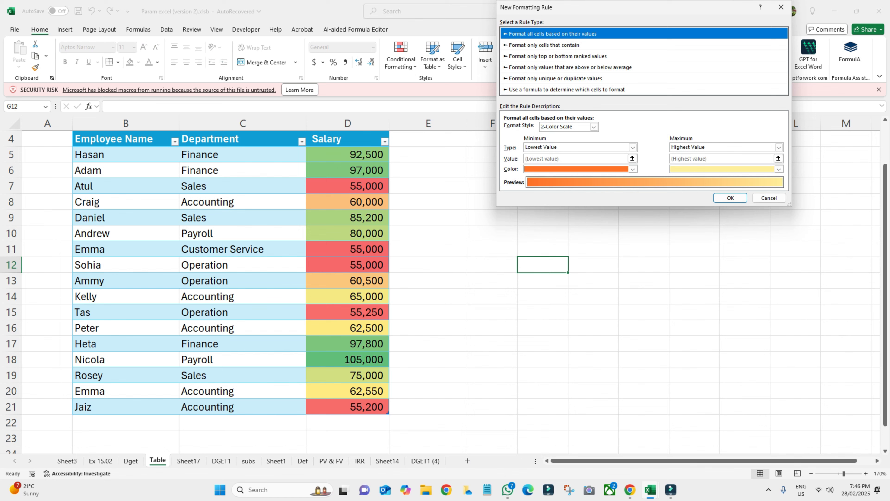
pyautogui.click(768, 198)
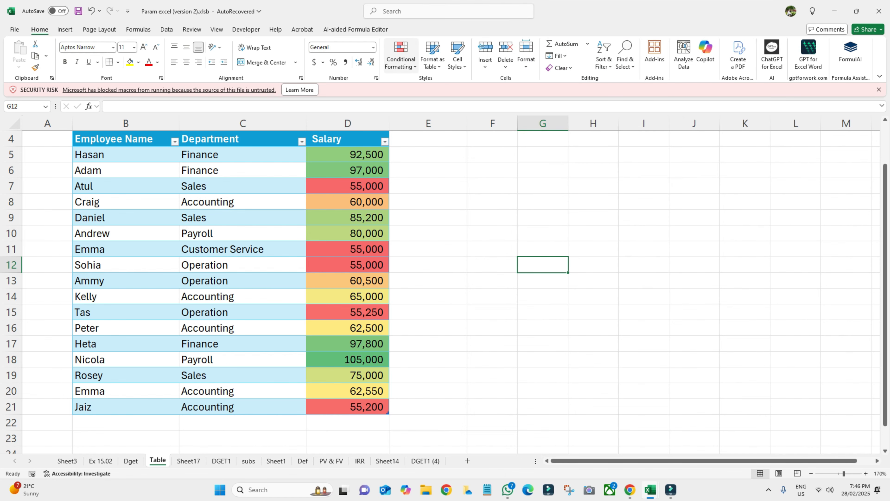
pyautogui.click(400, 55)
pyautogui.moveTo(415, 193)
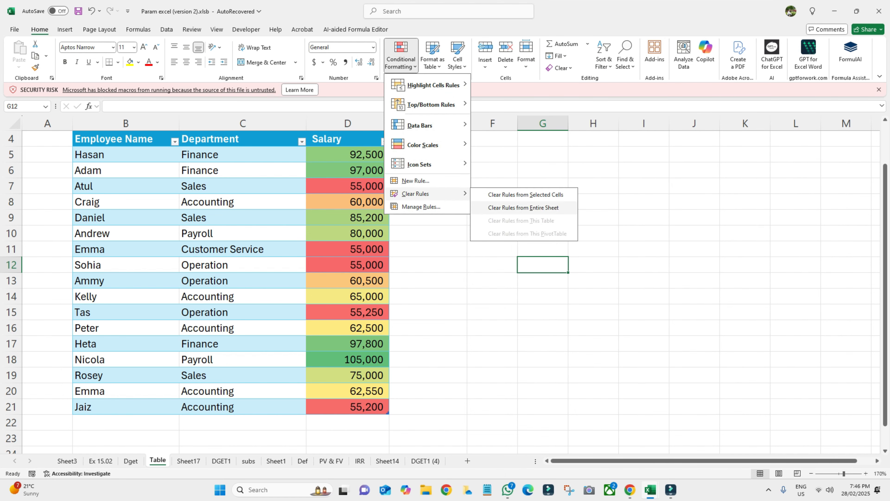
pyautogui.click(516, 208)
pyautogui.click(492, 232)
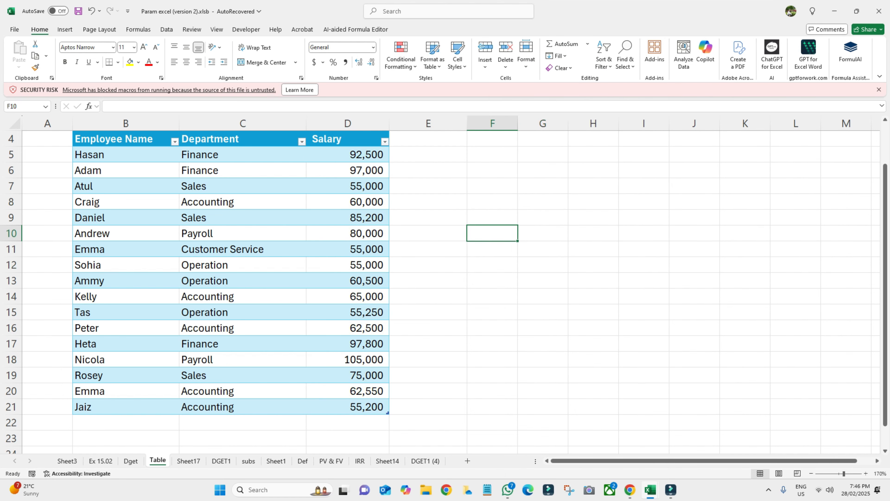
pyautogui.moveTo(347, 155); pyautogui.dragTo(347, 406)
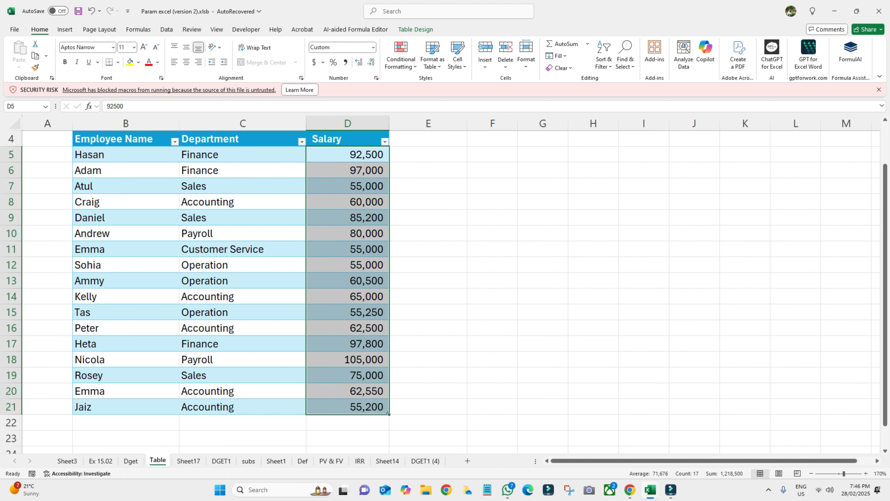
pyautogui.click(401, 56)
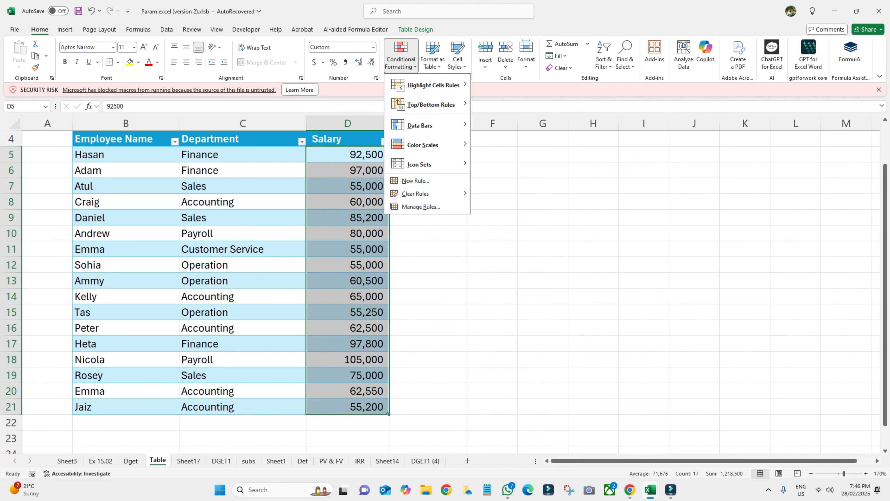
pyautogui.press('Escape')
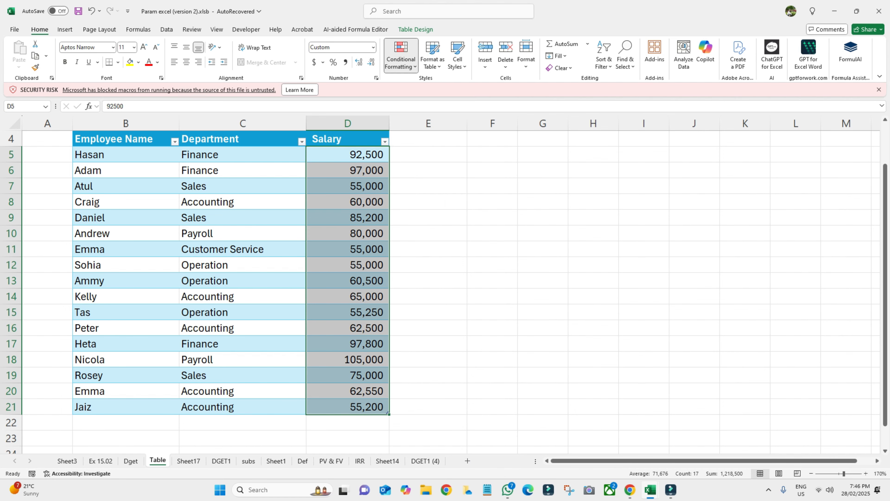
pyautogui.click(594, 249)
pyautogui.scroll(1, 245, 281)
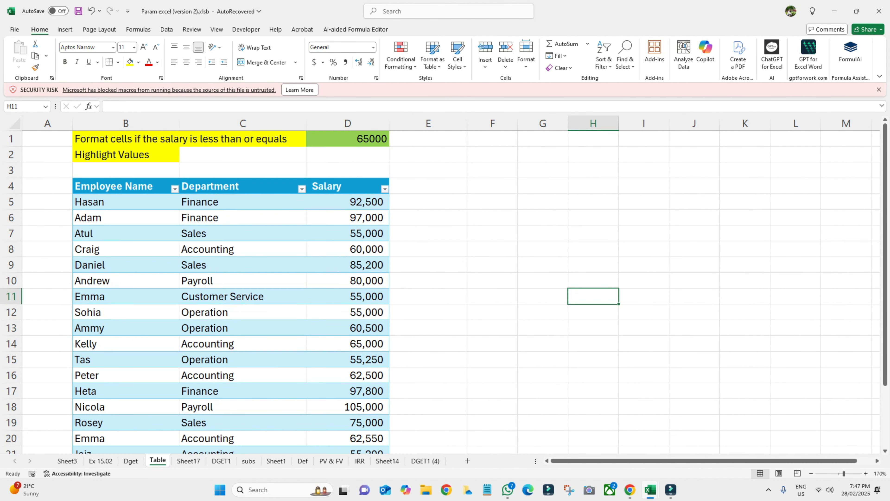
pyautogui.scroll(-1, 245, 281)
pyautogui.scroll(1, 245, 281)
pyautogui.click(126, 138)
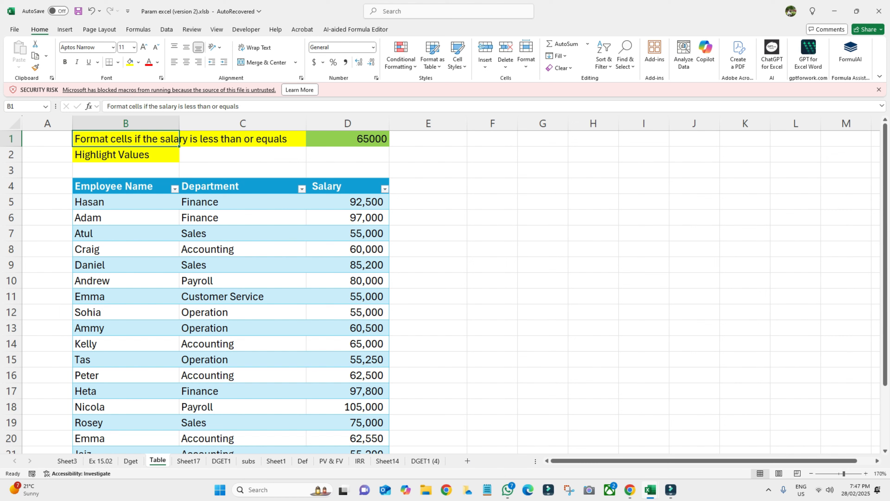
pyautogui.moveTo(347, 202); pyautogui.dragTo(347, 423)
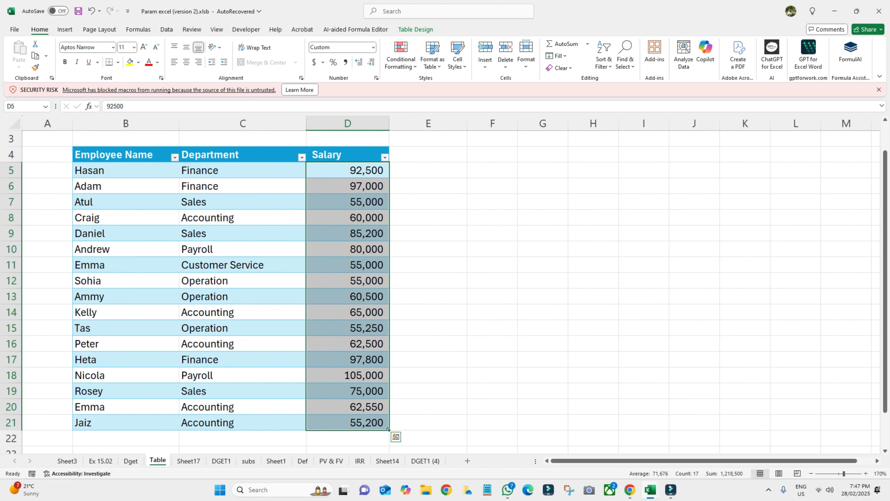
# - Create a new formula-based rule for the salaries and begin the formula =$D$5>=
pyautogui.click(401, 56)
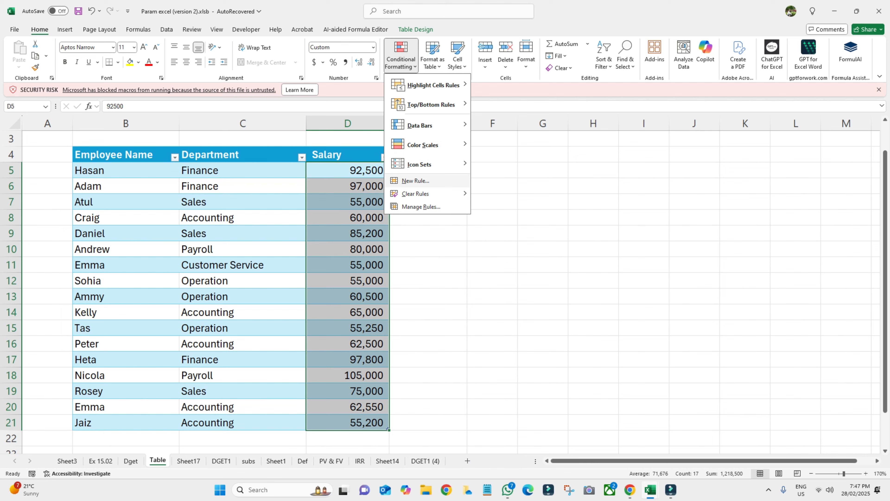
pyautogui.click(416, 180)
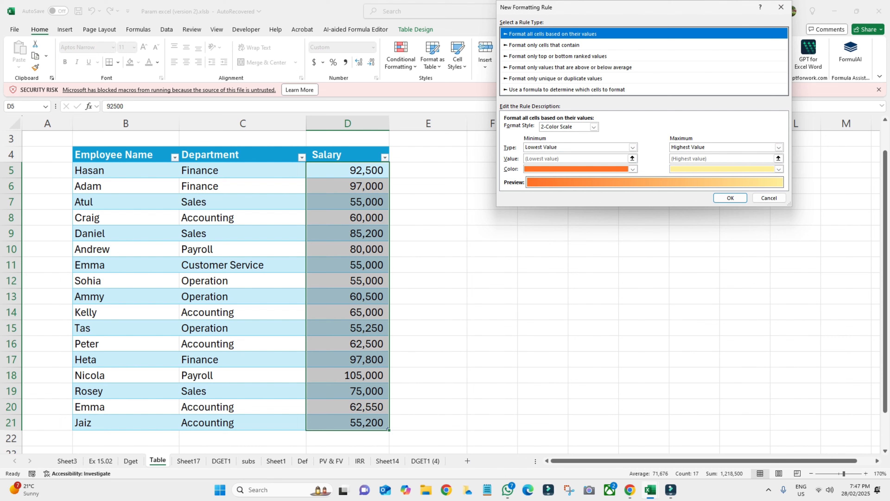
pyautogui.click(567, 89)
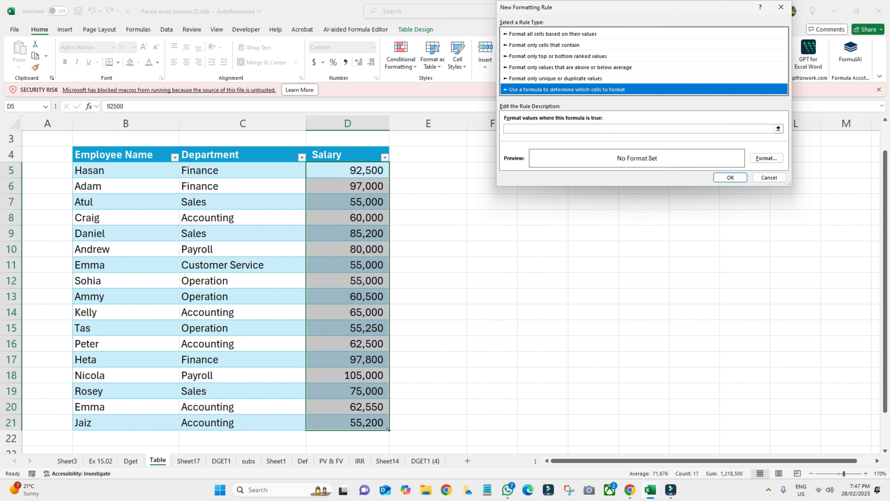
pyautogui.click(764, 128)
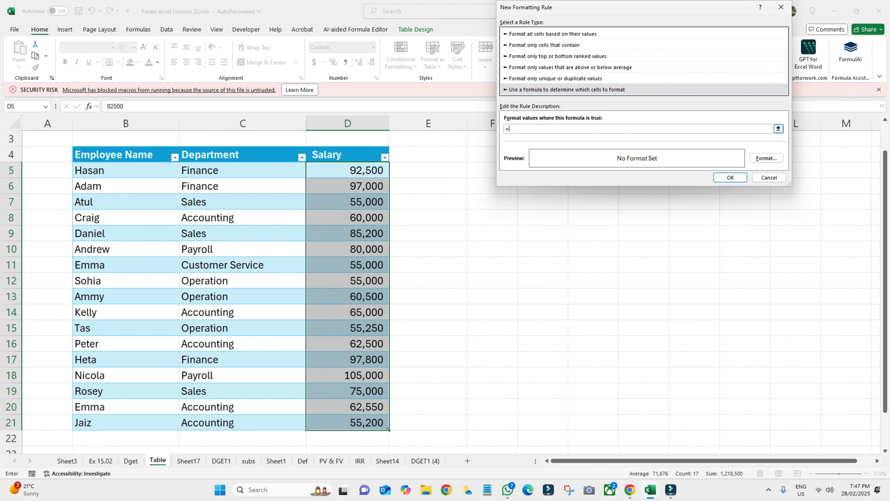
pyautogui.scroll(1, 231, 281)
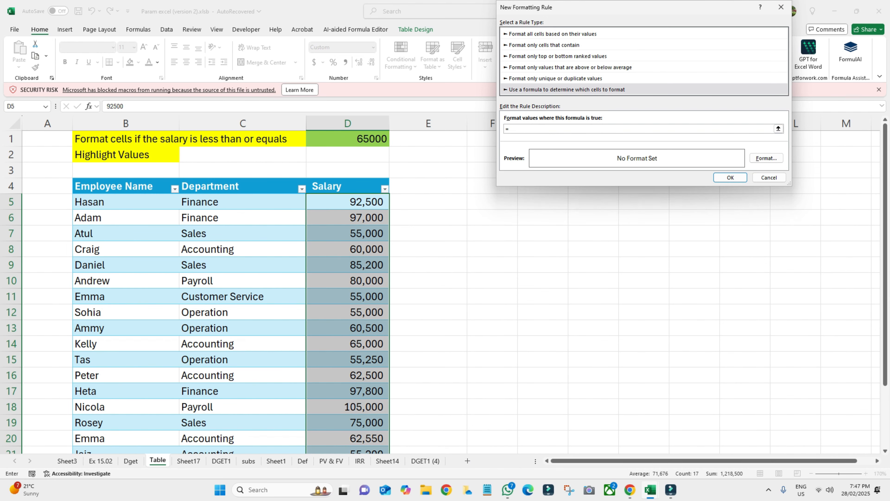
pyautogui.click(348, 202)
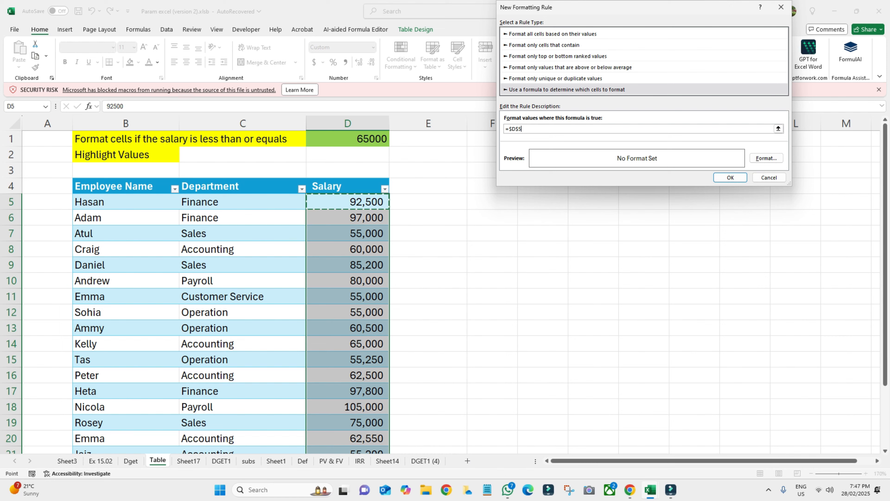
pyautogui.write('>=')
# - Complete the formula =$D$5>=$D$1, give matching cells a light green fill, and apply the rule
pyautogui.click(348, 138)
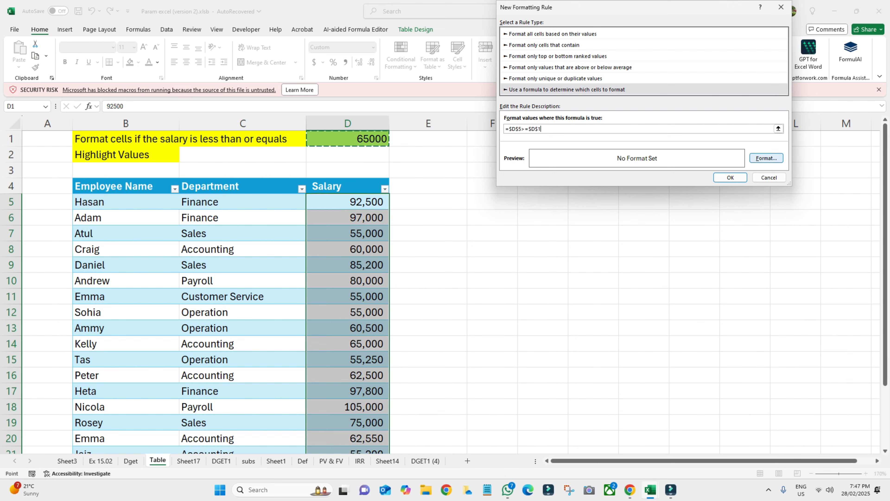
pyautogui.click(767, 158)
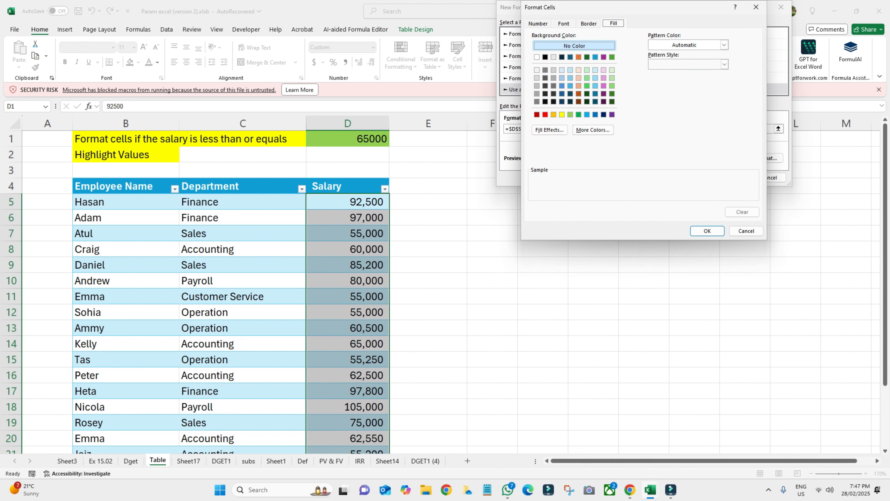
pyautogui.hotkey('ctrl', 'Tab')
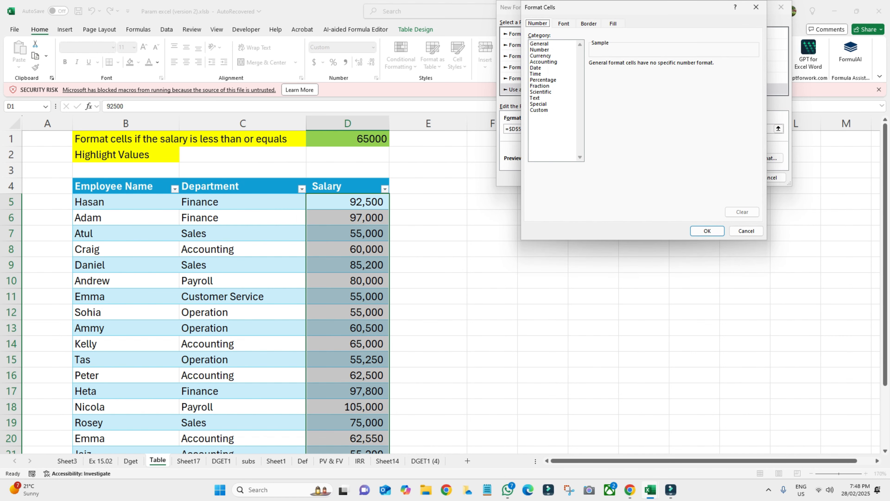
pyautogui.hotkey('ctrl', 'Tab')
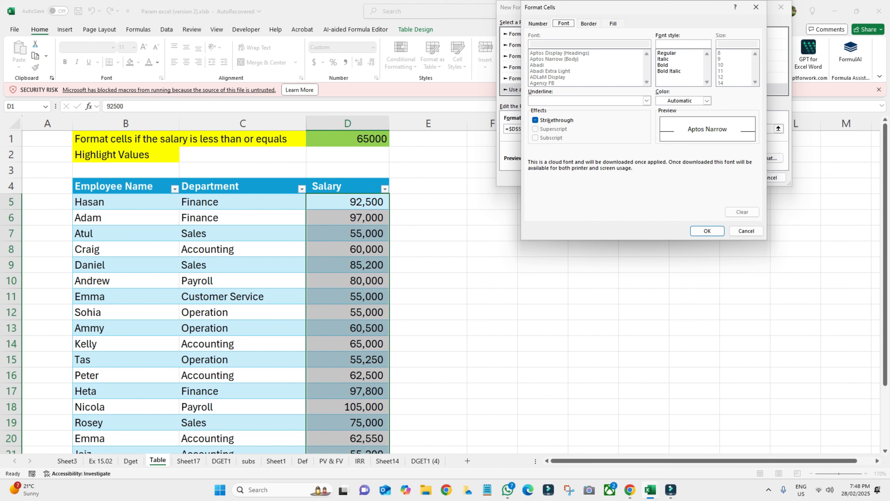
pyautogui.hotkey('ctrl', 'Tab')
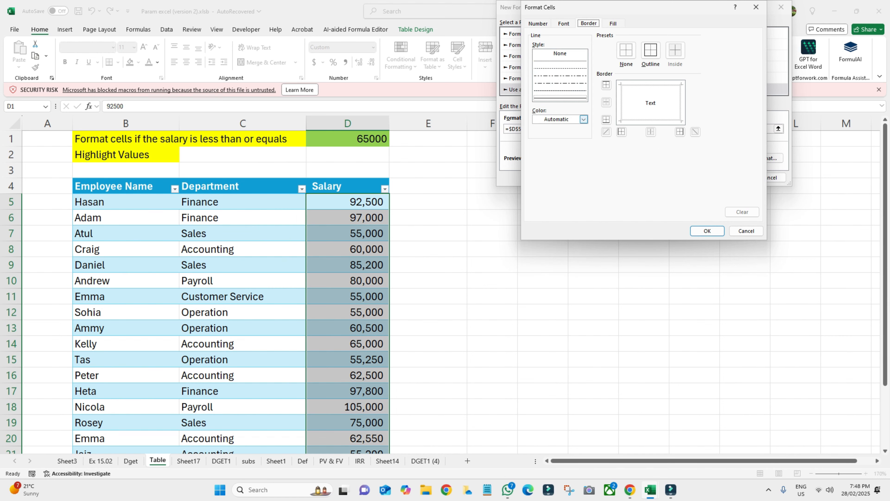
pyautogui.hotkey('ctrl', 'Tab')
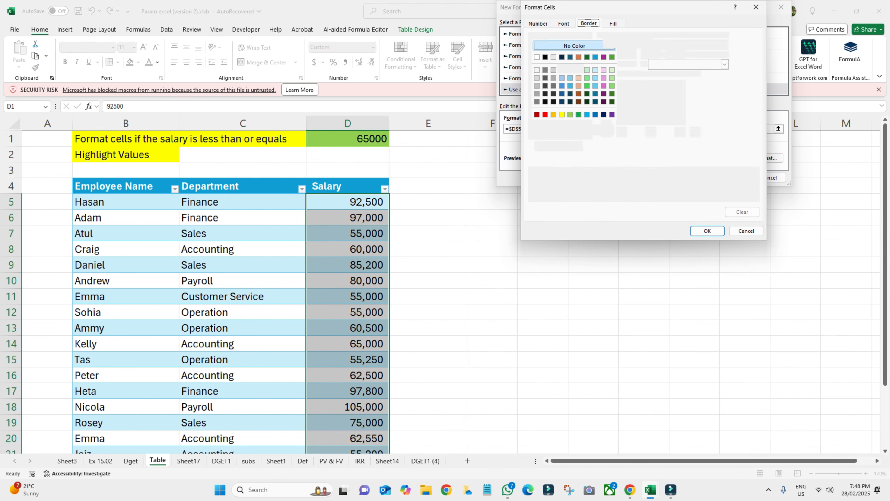
pyautogui.click(613, 77)
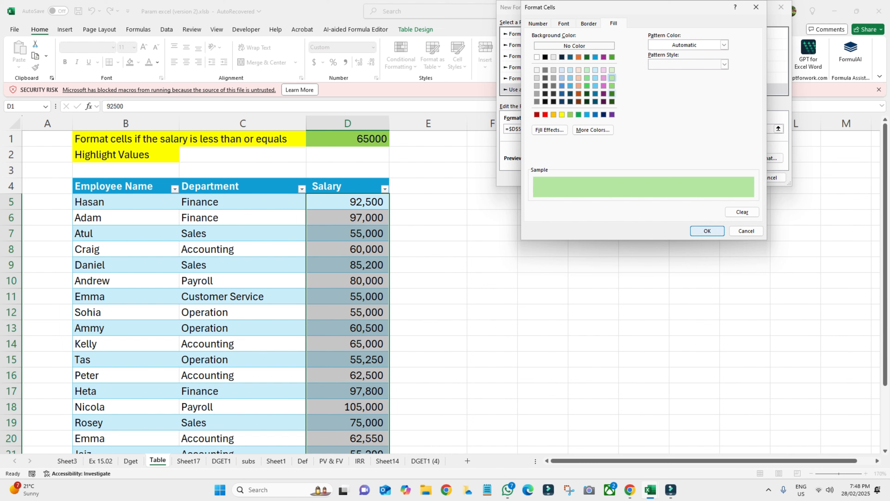
pyautogui.click(707, 231)
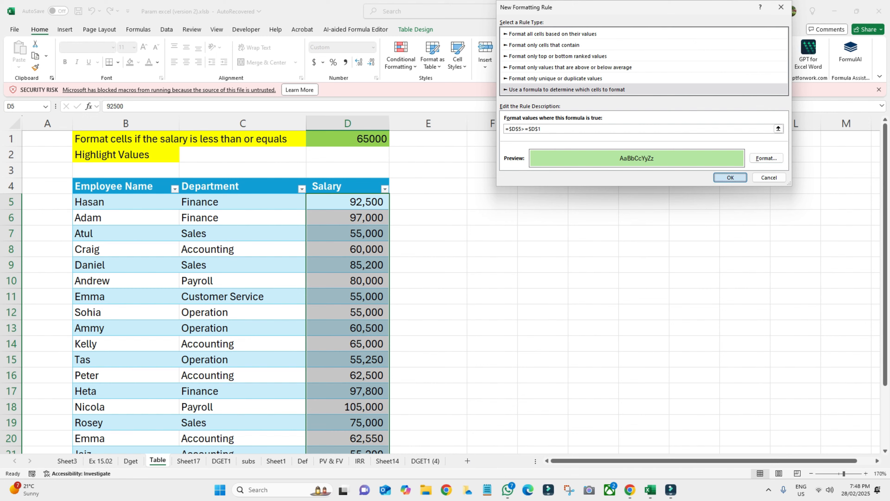
pyautogui.click(731, 178)
# - Select the salaries D5:D21 and undo the light green fill that shaded every salary
pyautogui.scroll(-2, 231, 280)
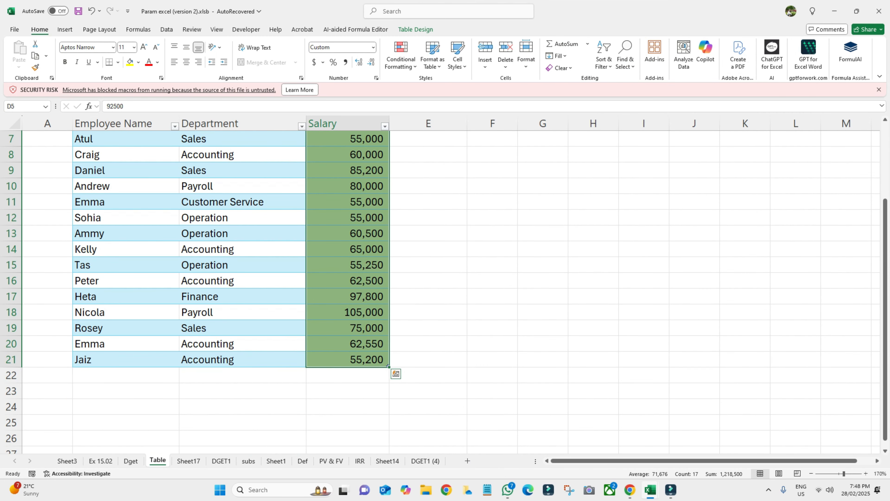
pyautogui.scroll(2, 231, 281)
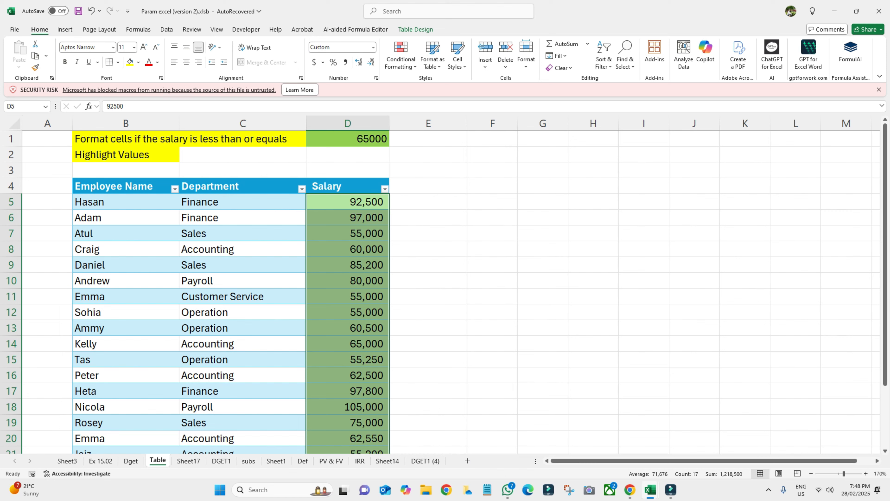
pyautogui.click(347, 202)
pyautogui.hotkey('shift', 'Down')
pyautogui.hotkey('shift', 'Down')
pyautogui.hotkey('shift', 'Down')
pyautogui.hotkey('shift', 'Down')
pyautogui.hotkey('shift', 'Down')
pyautogui.hotkey('shift', 'Down')
pyautogui.hotkey('shift', 'Down')
pyautogui.hotkey('shift', 'Down')
pyautogui.hotkey('shift', 'Down')
pyautogui.hotkey('shift', 'Down')
pyautogui.hotkey('shift', 'Down')
pyautogui.hotkey('shift', 'Down')
pyautogui.hotkey('shift', 'Down')
pyautogui.hotkey('shift', 'Down')
pyautogui.hotkey('shift', 'Down')
pyautogui.hotkey('shift', 'Down')
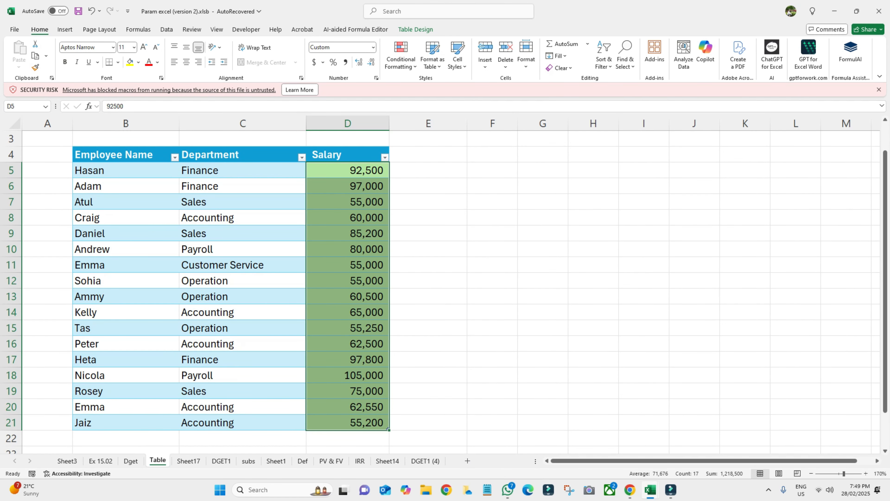
pyautogui.hotkey('ctrl', 'z')
pyautogui.scroll(1, 445, 281)
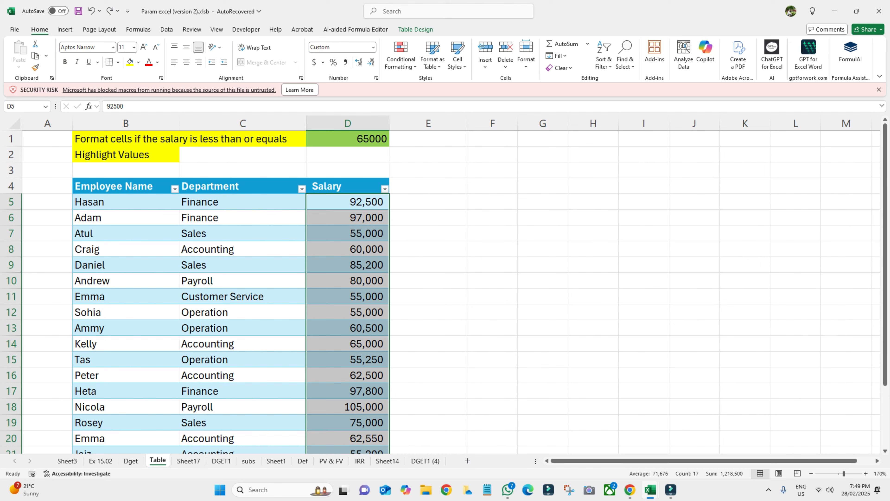
pyautogui.click(401, 56)
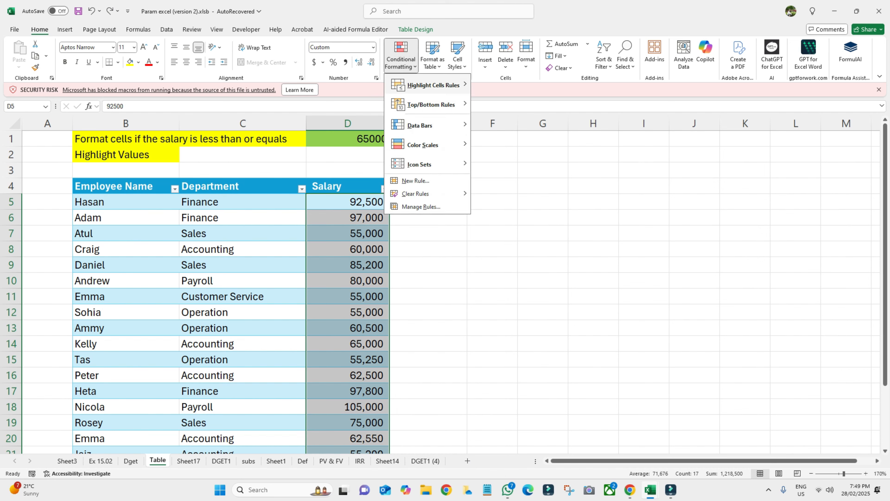
# - Build a new formula rule =$D$5>=$D$1 with a light green fill
pyautogui.moveTo(434, 85)
pyautogui.click(415, 181)
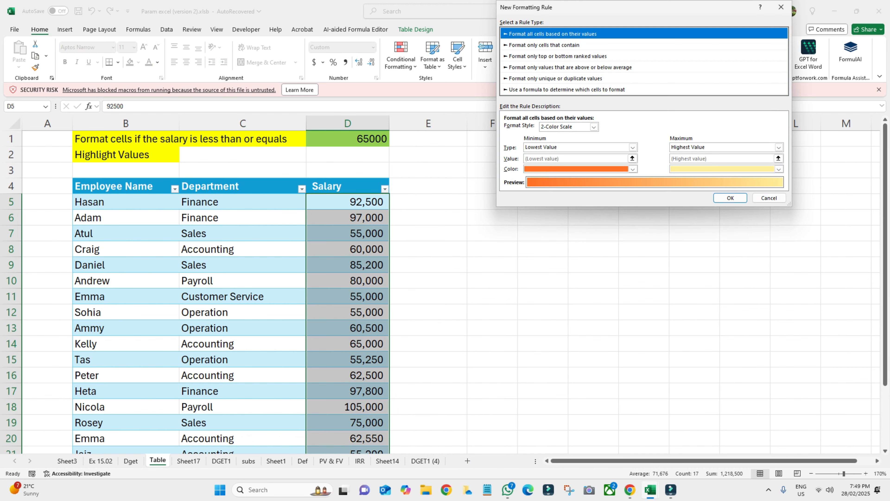
pyautogui.click(567, 90)
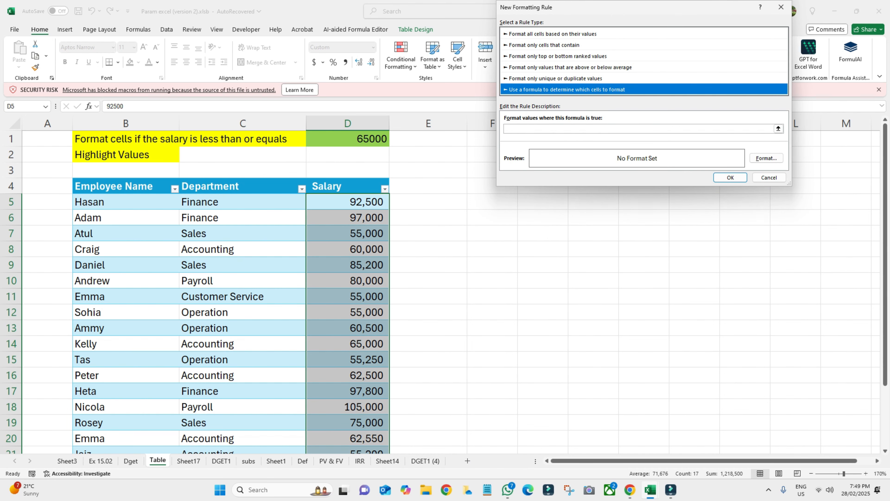
pyautogui.click(768, 129)
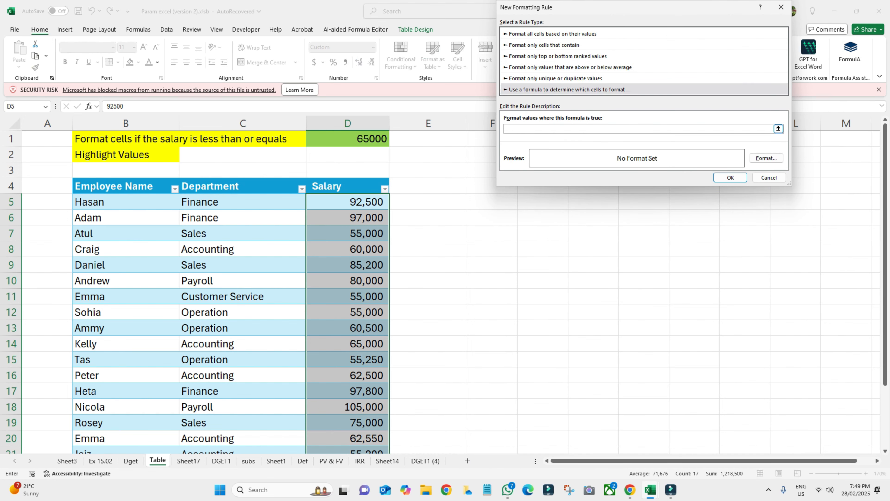
pyautogui.write('=')
pyautogui.click(347, 202)
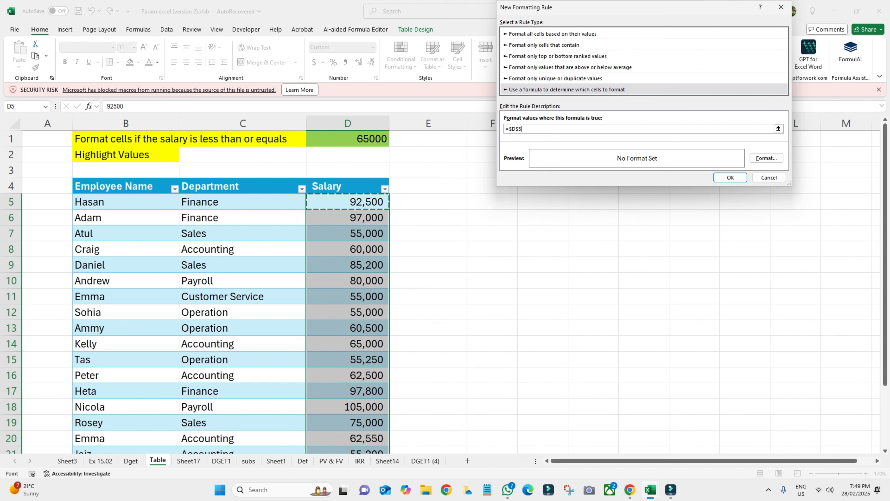
pyautogui.write('>=')
pyautogui.click(348, 139)
pyautogui.click(767, 158)
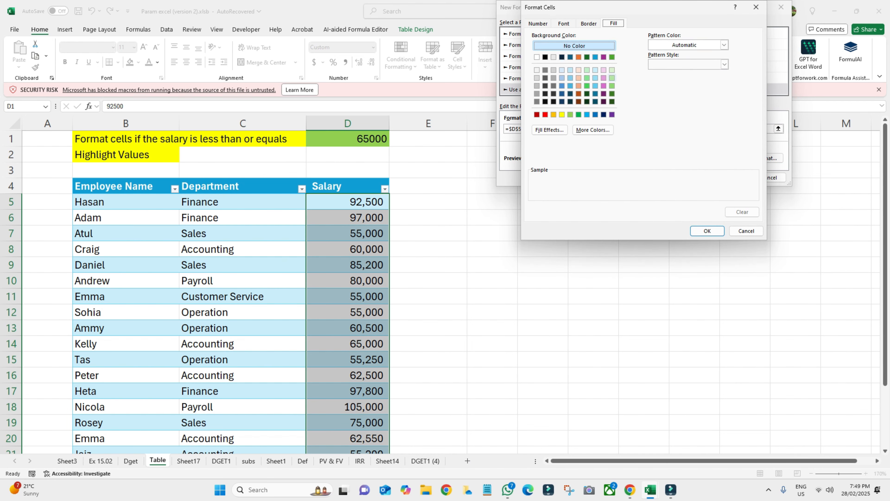
pyautogui.click(613, 78)
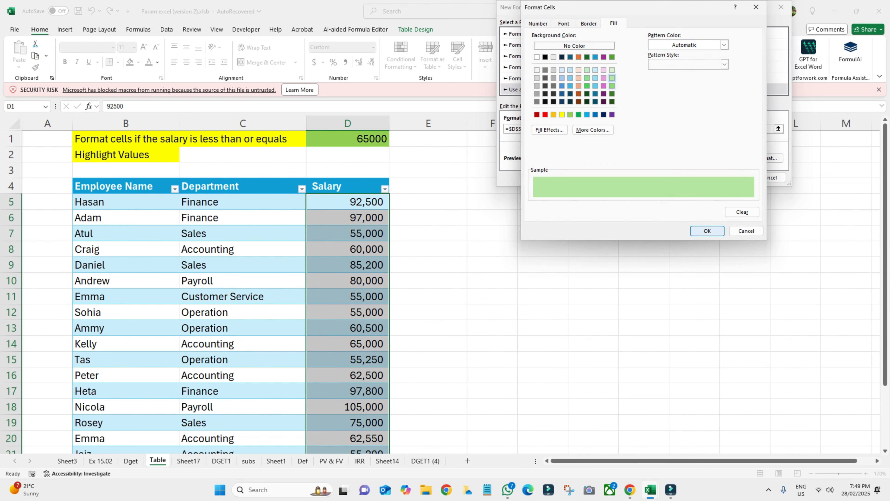
pyautogui.click(707, 231)
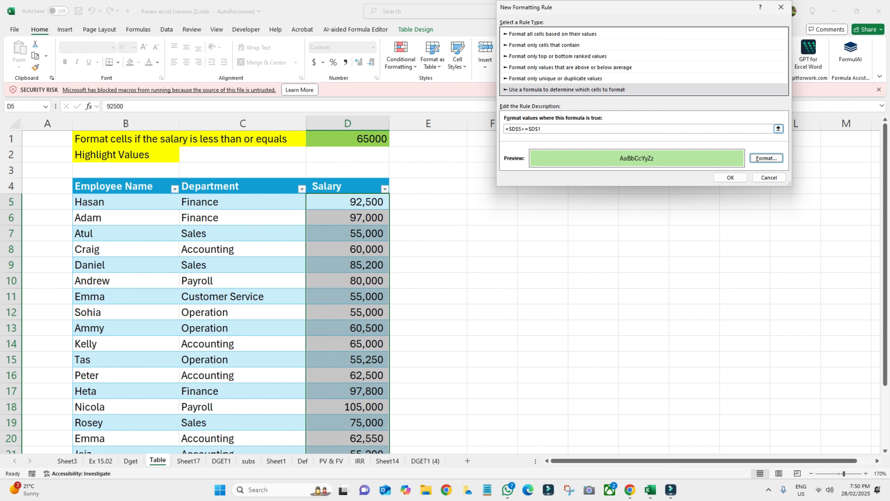
# - Make the D5 reference relative so the rule reads =D5>=$D$1, then apply it
pyautogui.click(517, 128)
pyautogui.press('BackSpace')
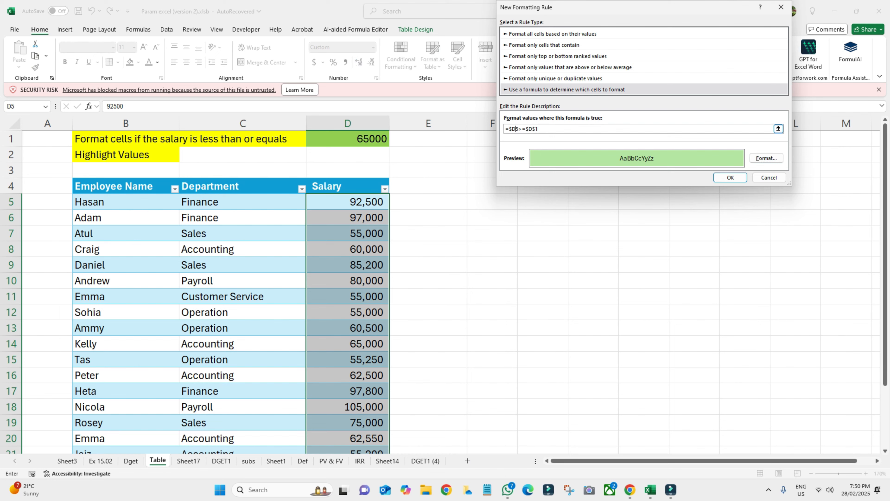
pyautogui.press('Delete')
pyautogui.click(731, 177)
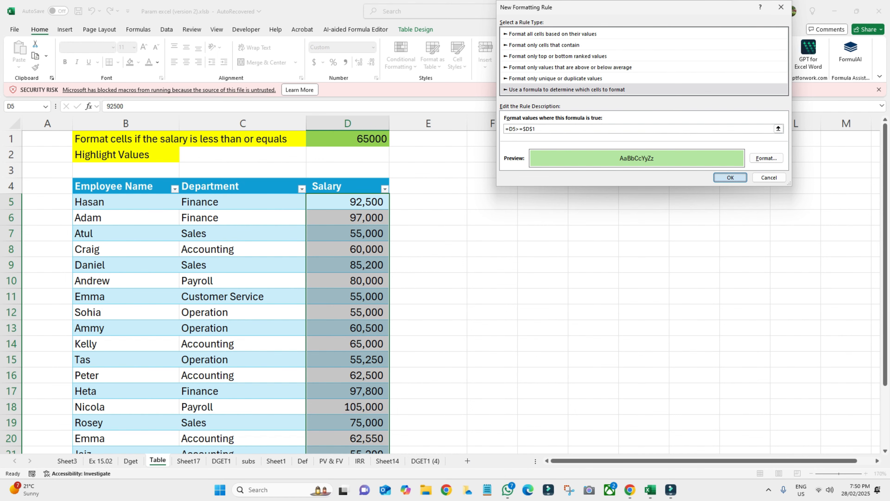
pyautogui.scroll(-1, 445, 281)
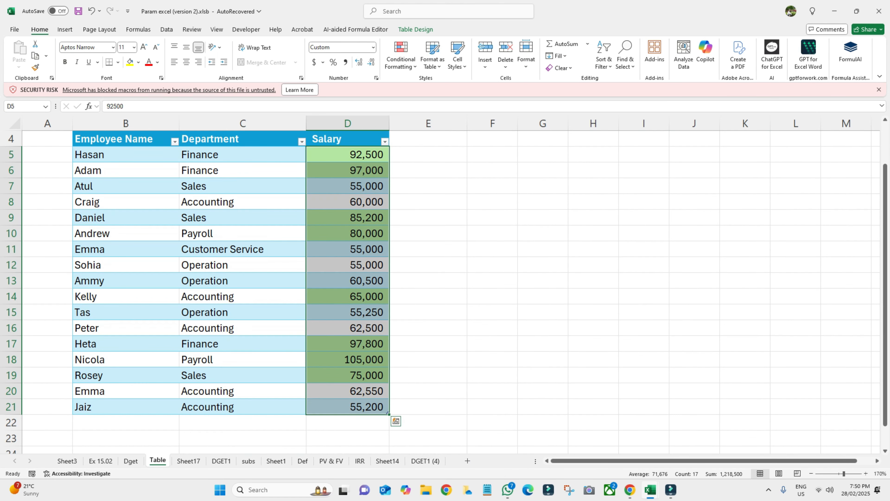
pyautogui.scroll(1, 445, 291)
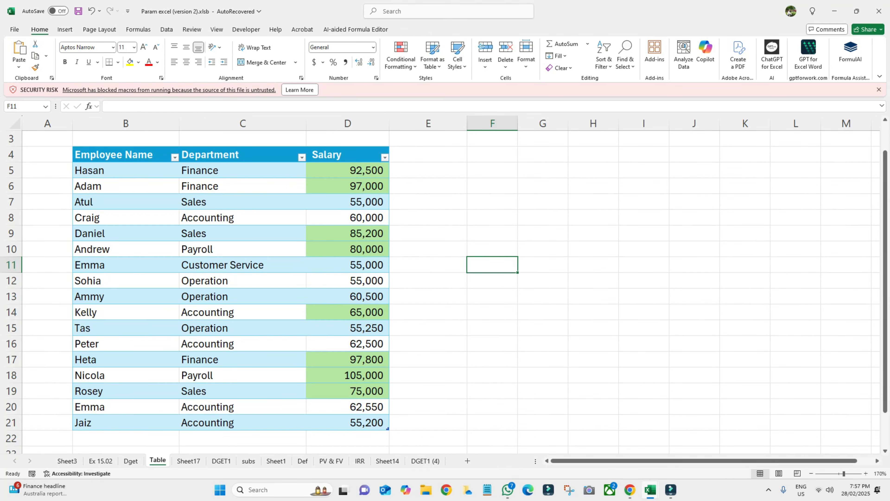
pyautogui.moveTo(365, 170); pyautogui.dragTo(365, 423)
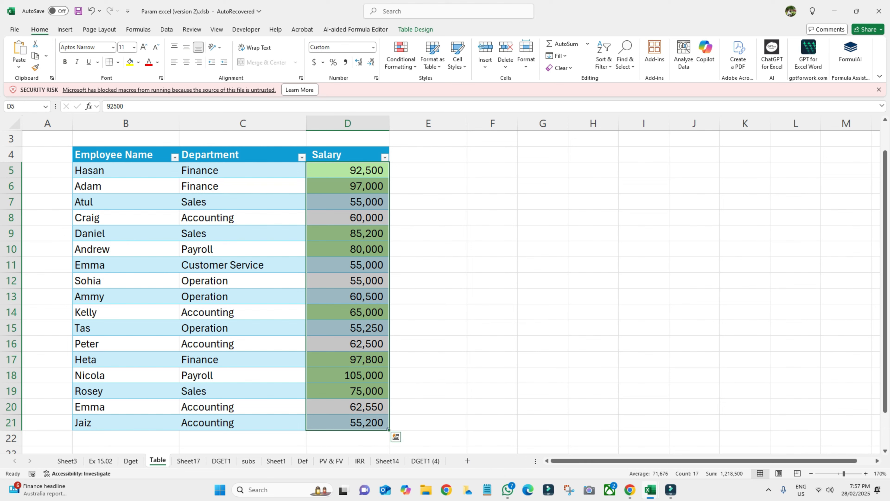
# - Confirm the =D5>=$D$1 green-fill rule through the Conditional Formatting Rules Manager
pyautogui.click(401, 56)
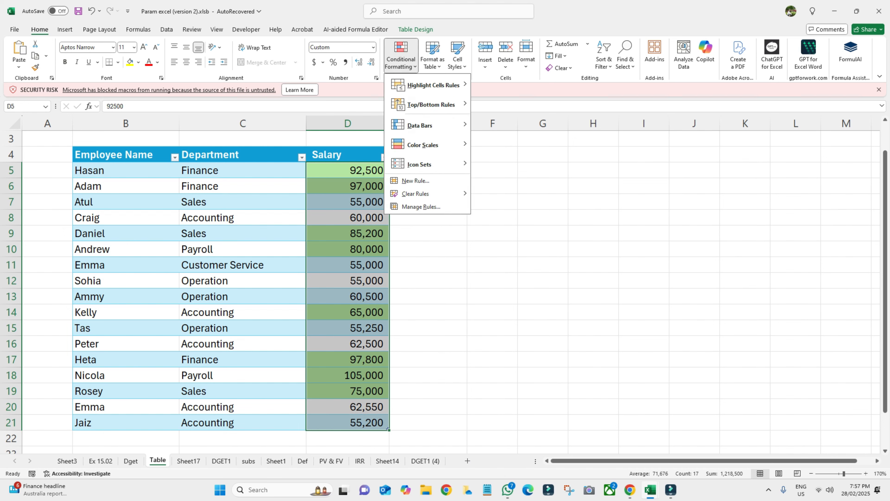
pyautogui.click(421, 206)
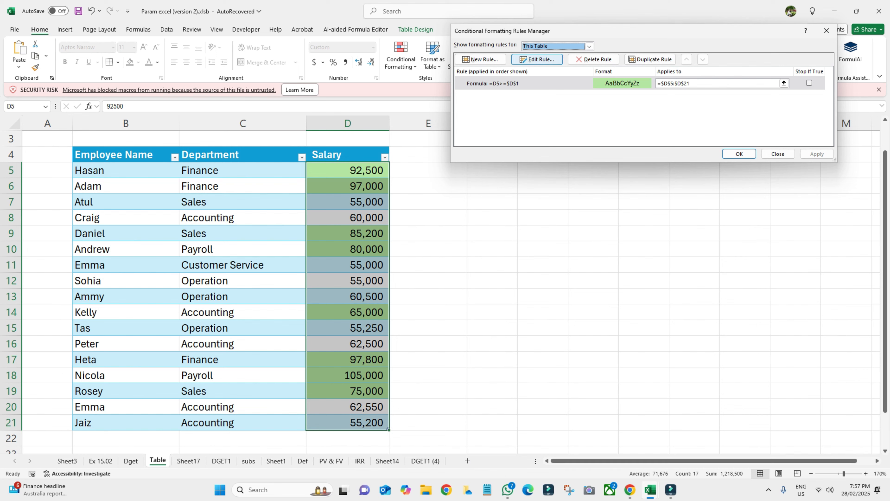
pyautogui.click(537, 59)
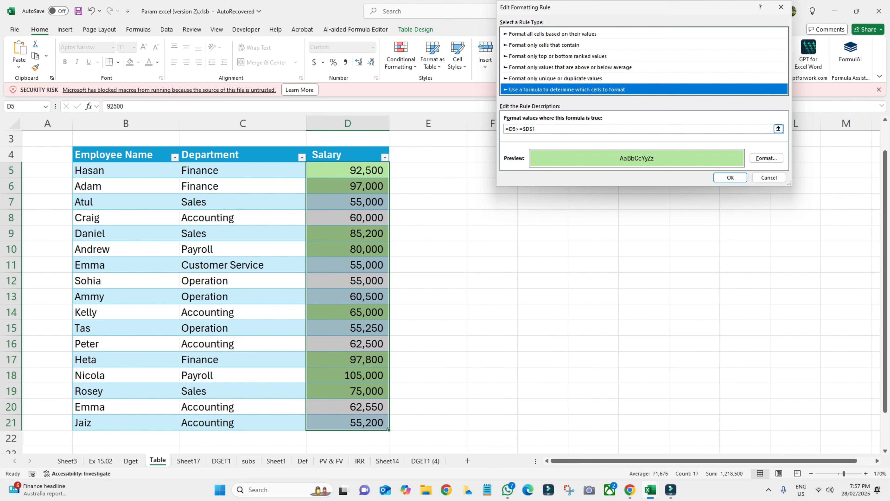
pyautogui.press('Tab')
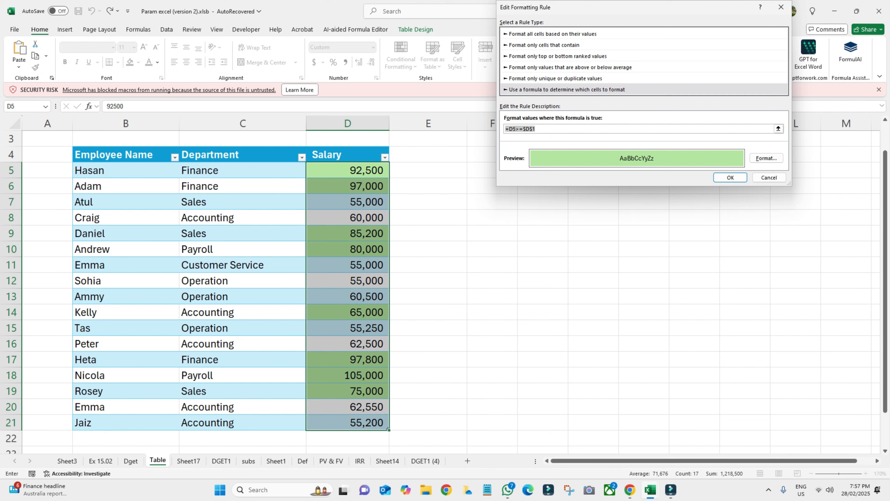
pyautogui.press('Return')
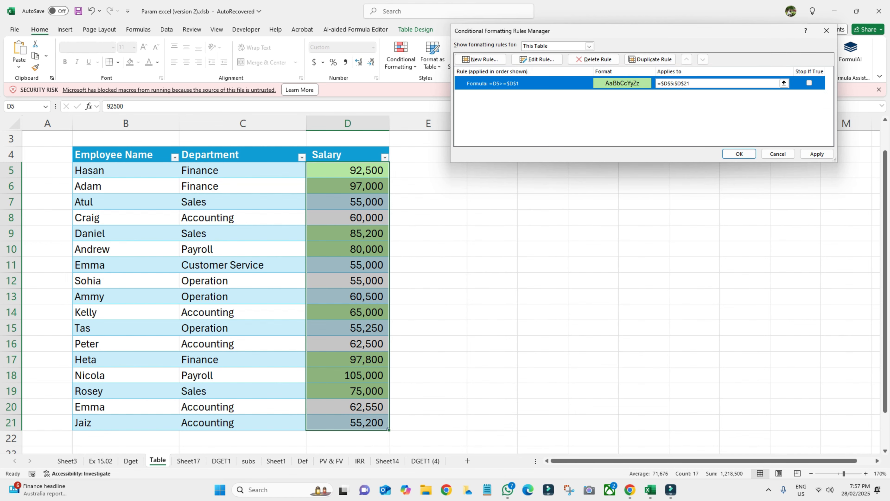
pyautogui.press('Return')
pyautogui.click(428, 170)
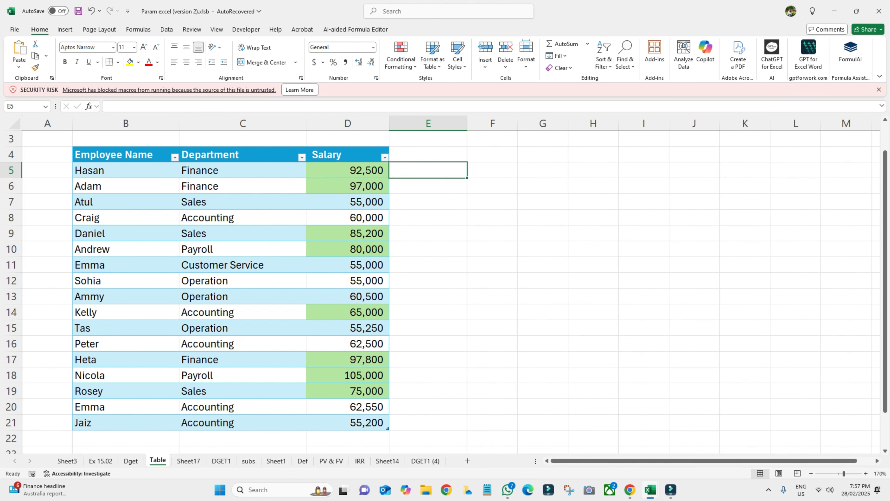
# - Enter =D5>=$D$1 in E5 so the table gains a TRUE/FALSE Column1
pyautogui.hotkey('ctrl', 'v')
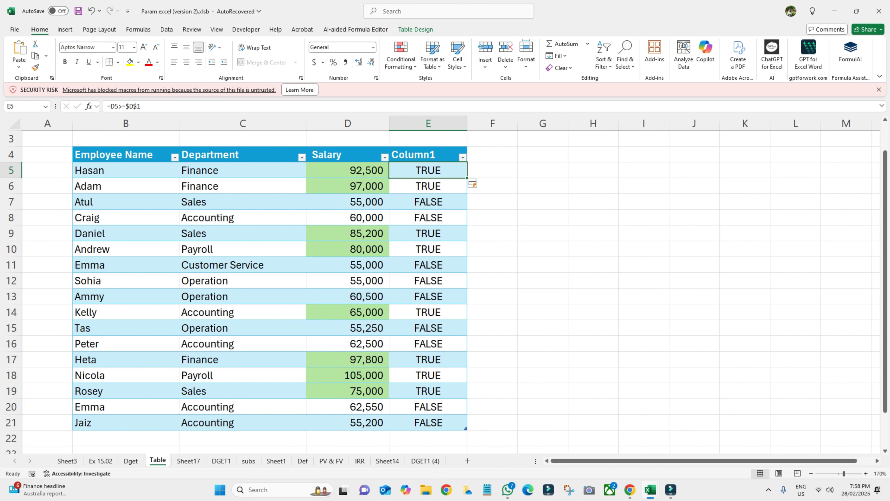
pyautogui.scroll(1, 444, 292)
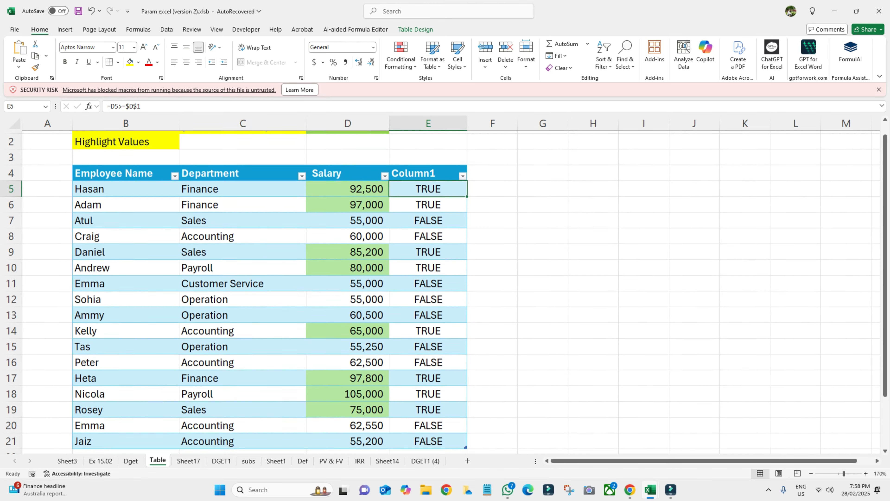
pyautogui.click(348, 139)
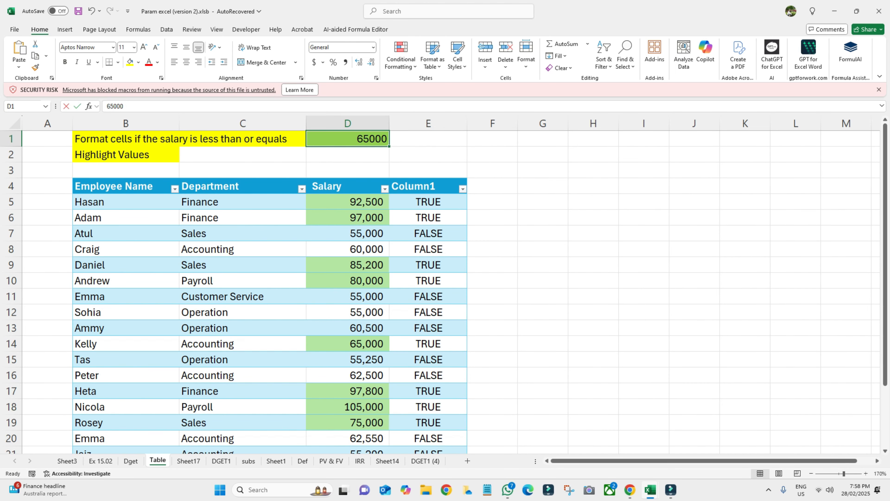
# - Set the D1 threshold to 85000 and change the first salary in D5 to 75,000
pyautogui.write('85000')
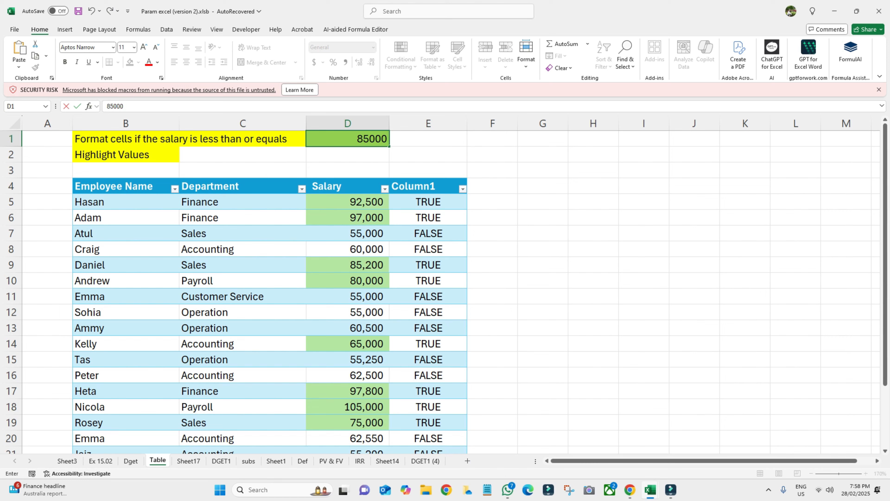
pyautogui.press('Return')
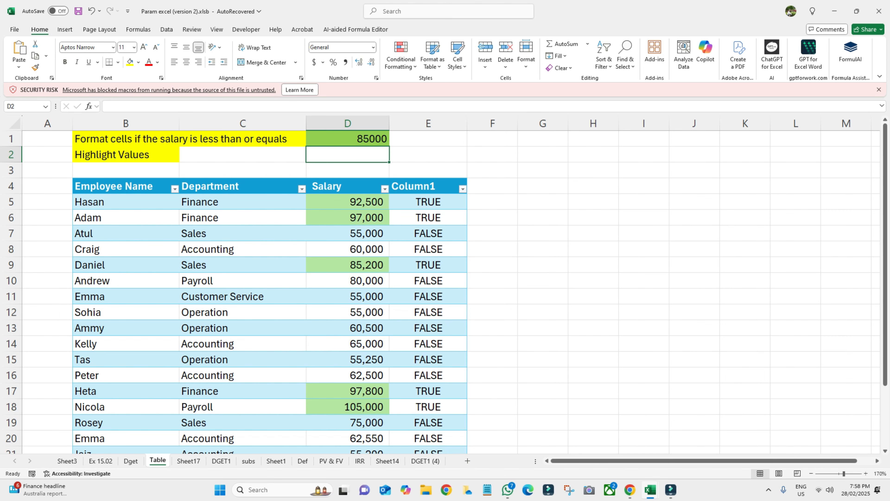
pyautogui.click(348, 202)
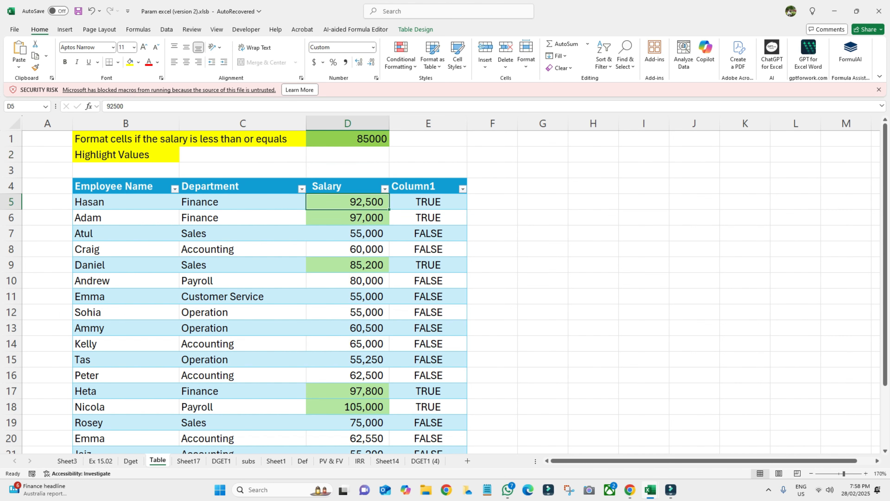
pyautogui.write('91000')
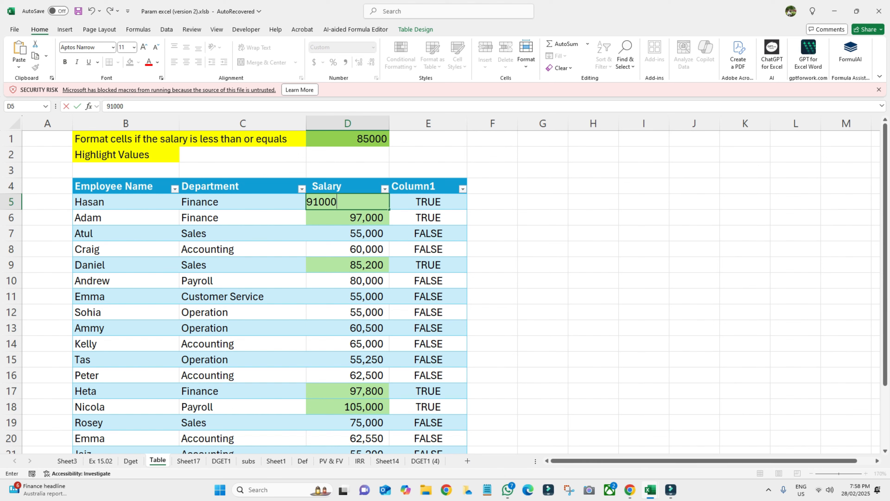
pyautogui.press('Return')
pyautogui.click(348, 202)
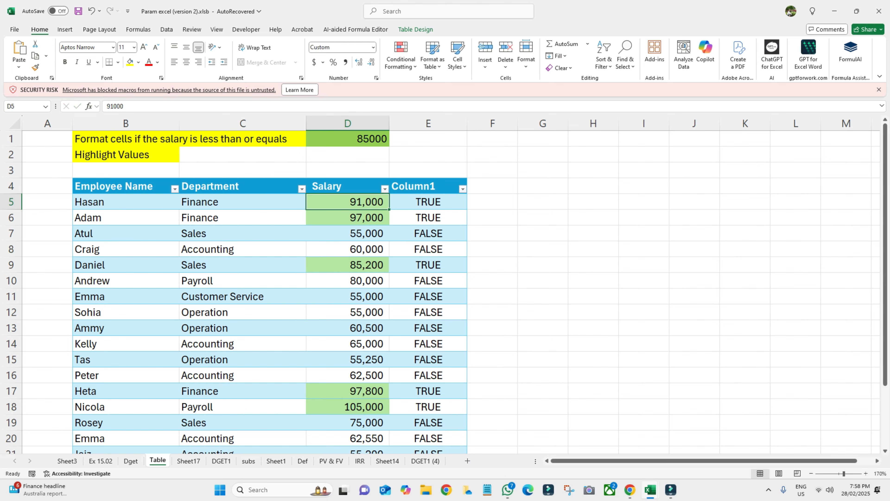
pyautogui.write('75000')
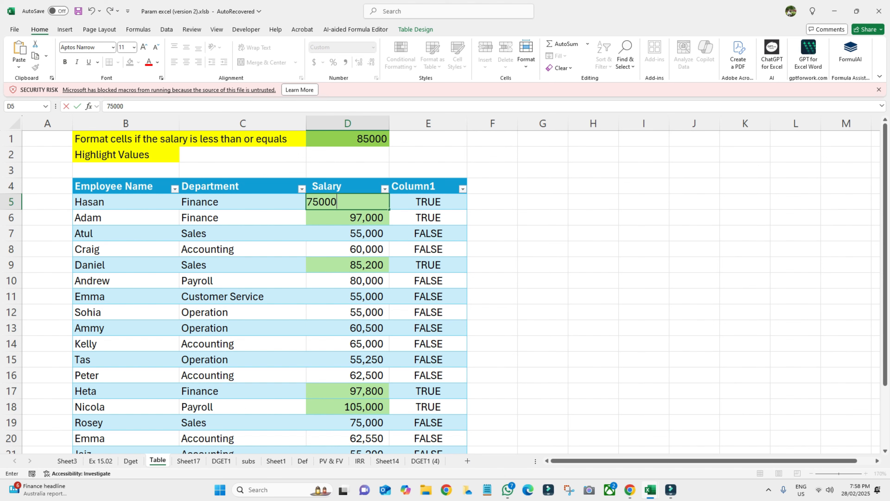
pyautogui.press('Return')
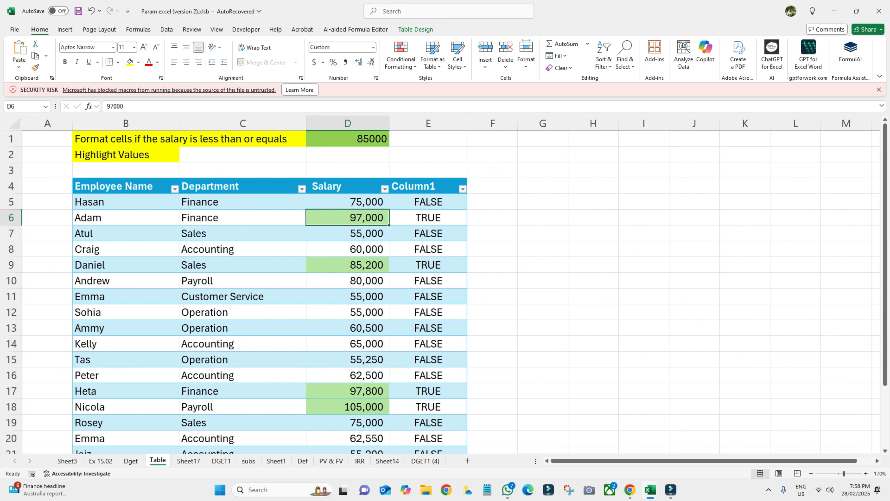
# - Select the department cells C5:C21
pyautogui.scroll(-3, 445, 286)
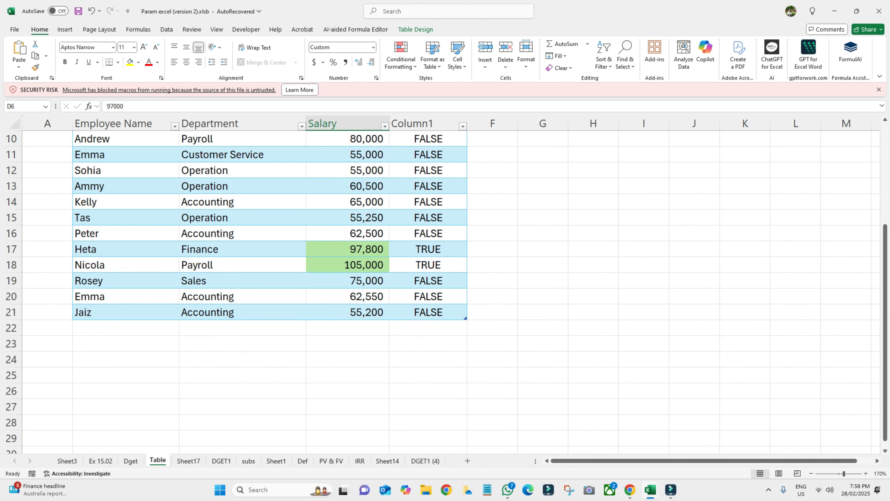
pyautogui.scroll(3, 446, 286)
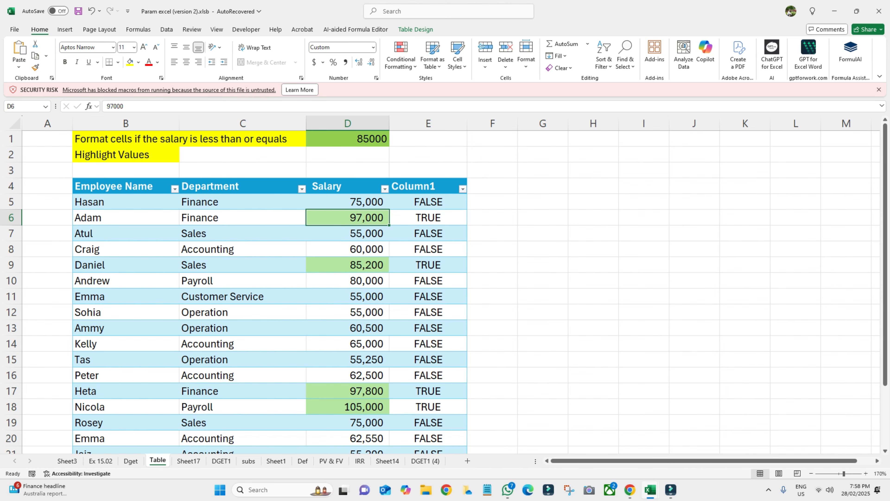
pyautogui.scroll(-2, 270, 281)
pyautogui.scroll(2, 270, 280)
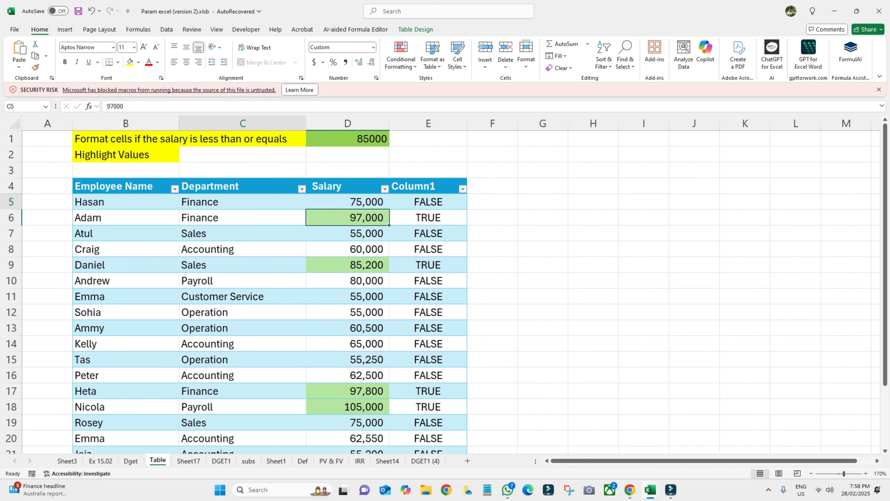
pyautogui.moveTo(242, 202); pyautogui.dragTo(242, 453)
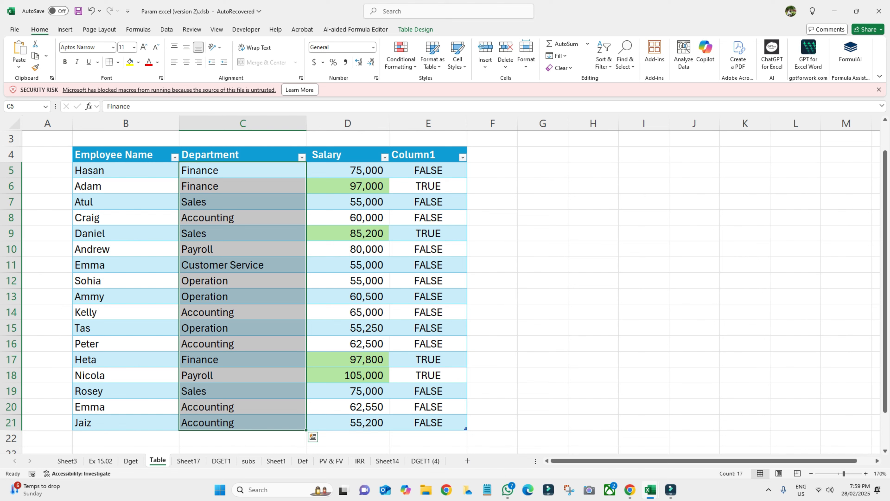
# - Add a formula rule =$C$5="Sales" with a light pink fill to departments C5:C21
pyautogui.click(401, 56)
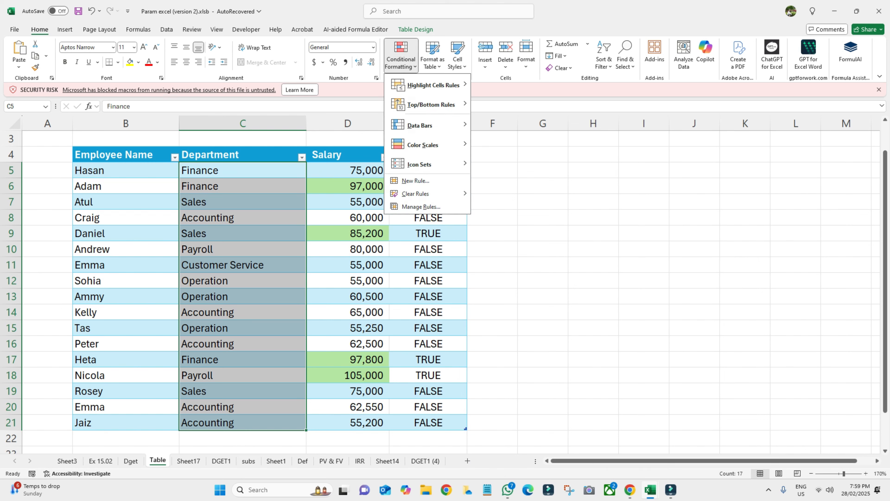
pyautogui.click(415, 181)
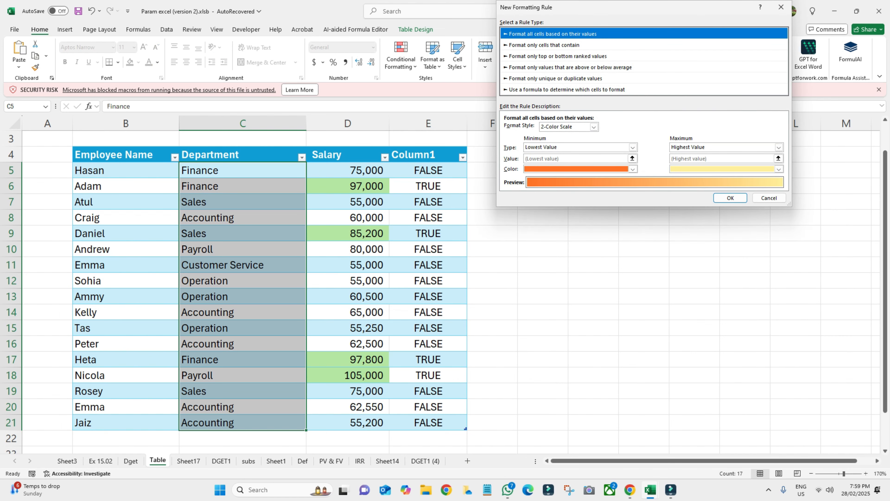
pyautogui.click(567, 89)
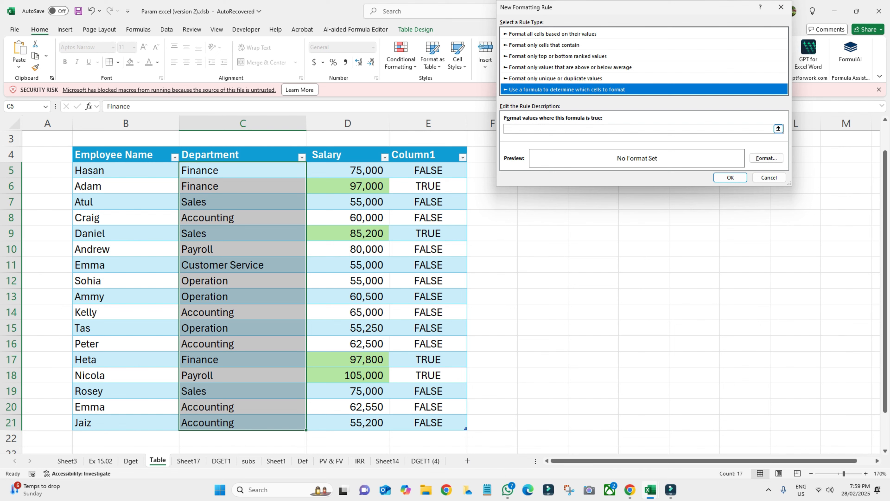
pyautogui.click(512, 129)
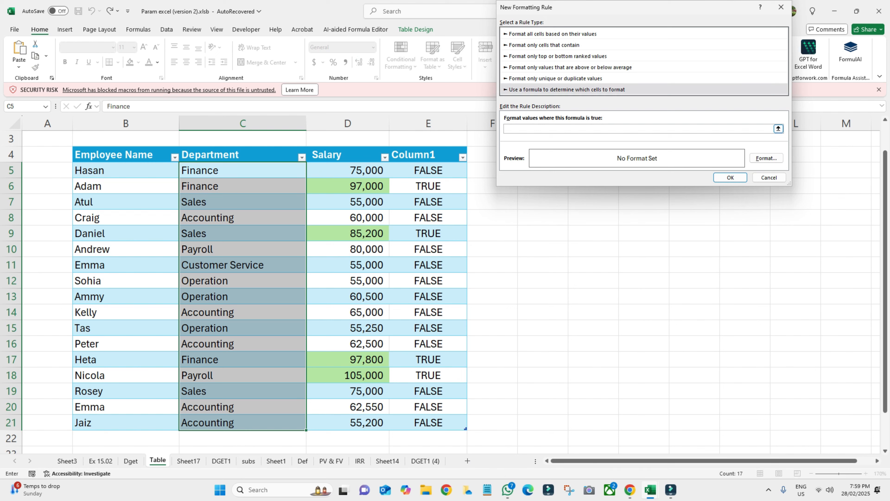
pyautogui.write('=')
pyautogui.click(242, 170)
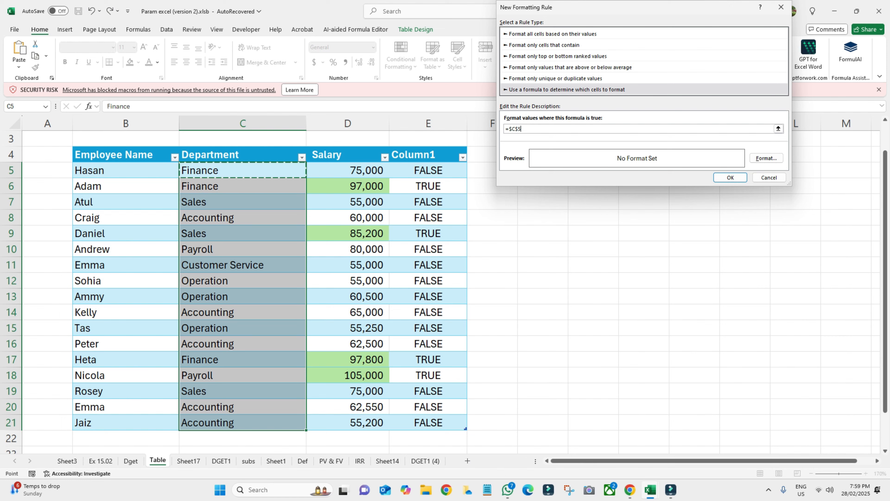
pyautogui.write('="Sales')
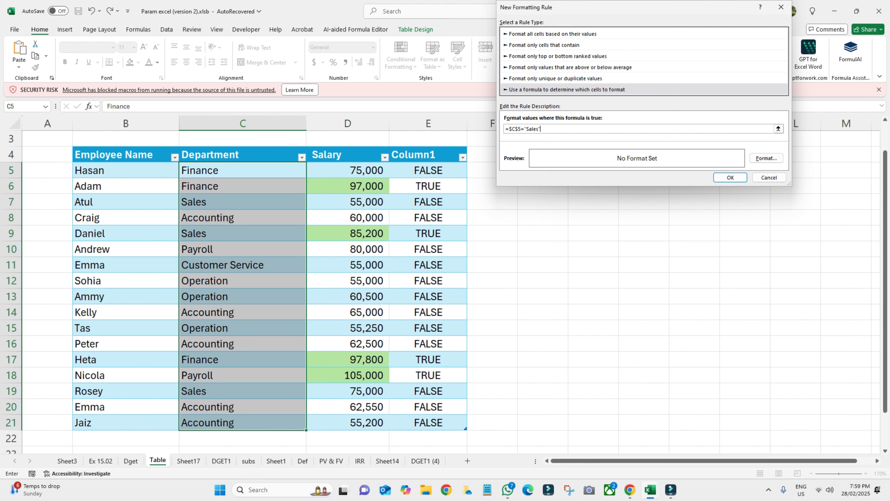
pyautogui.click(767, 158)
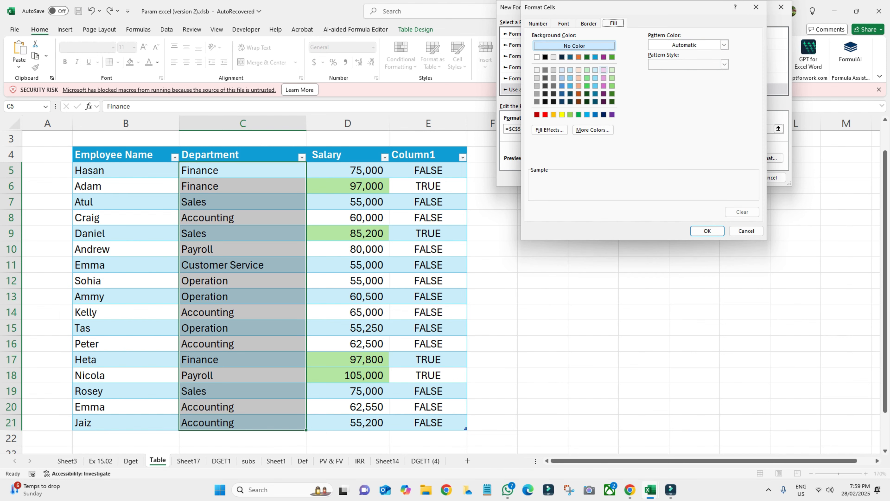
pyautogui.click(604, 70)
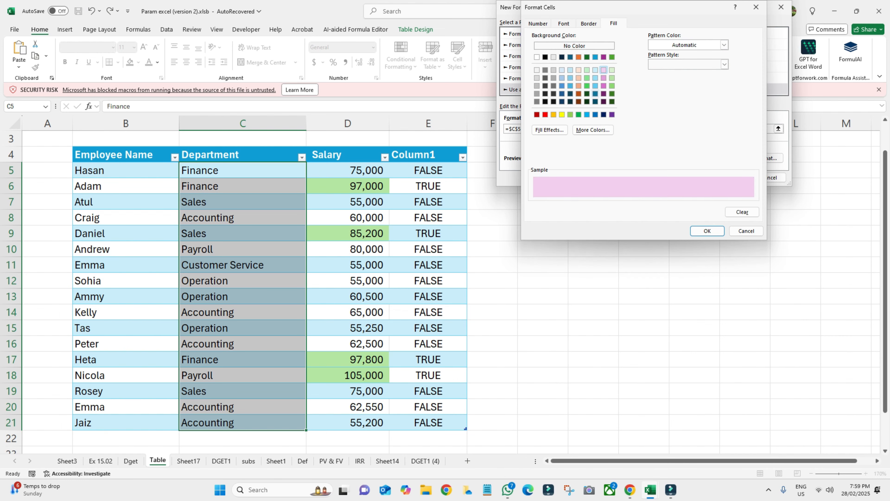
pyautogui.click(707, 231)
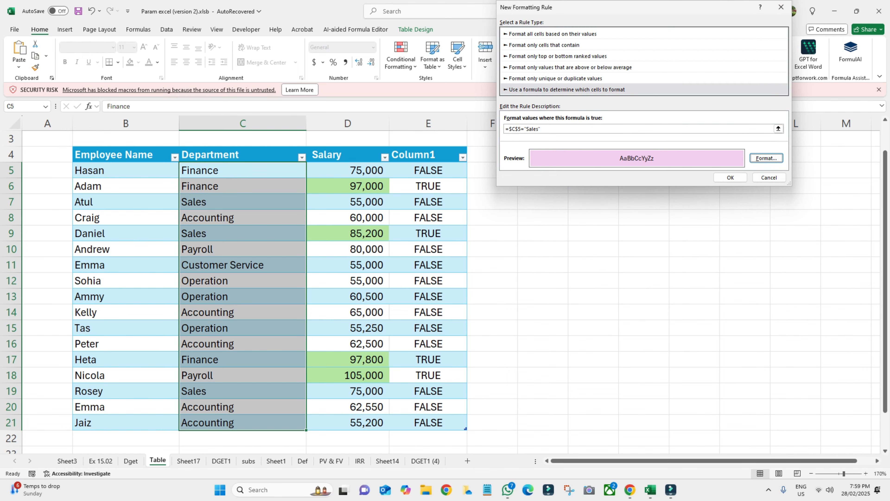
pyautogui.click(730, 177)
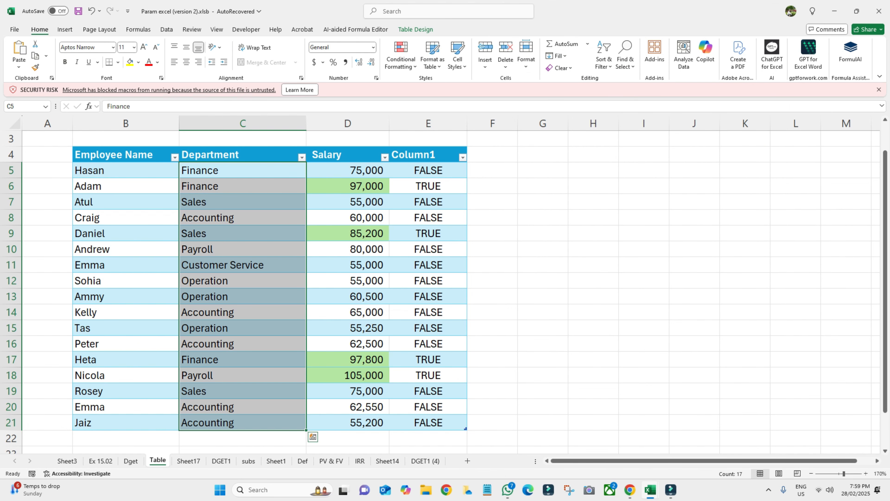
# - Remove the $ signs so the Sales rule reads =C5="Sales", then apply it
pyautogui.click(401, 58)
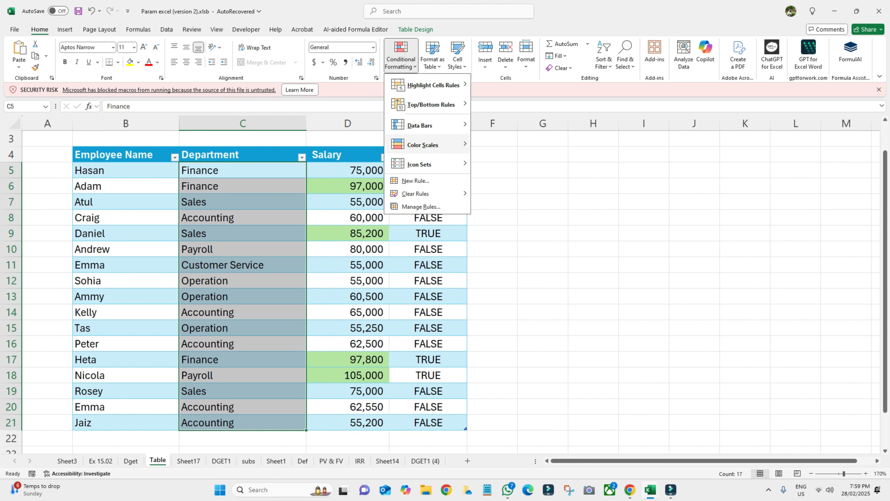
pyautogui.click(421, 206)
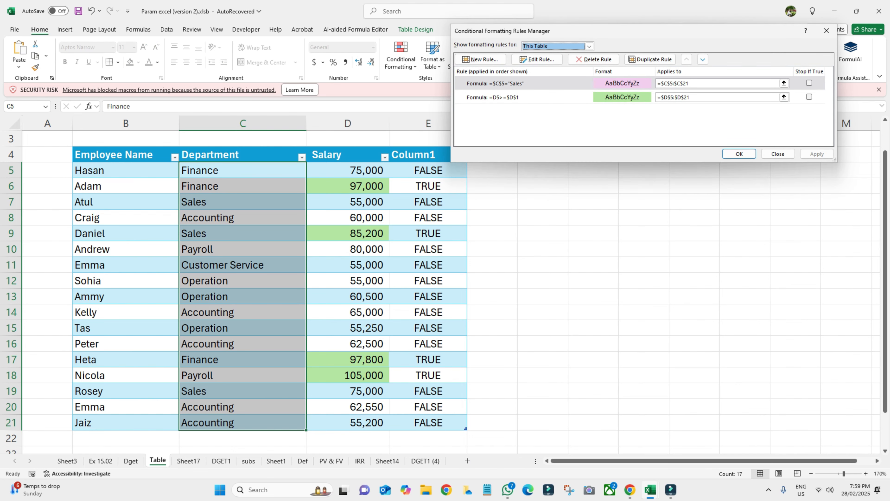
pyautogui.click(537, 59)
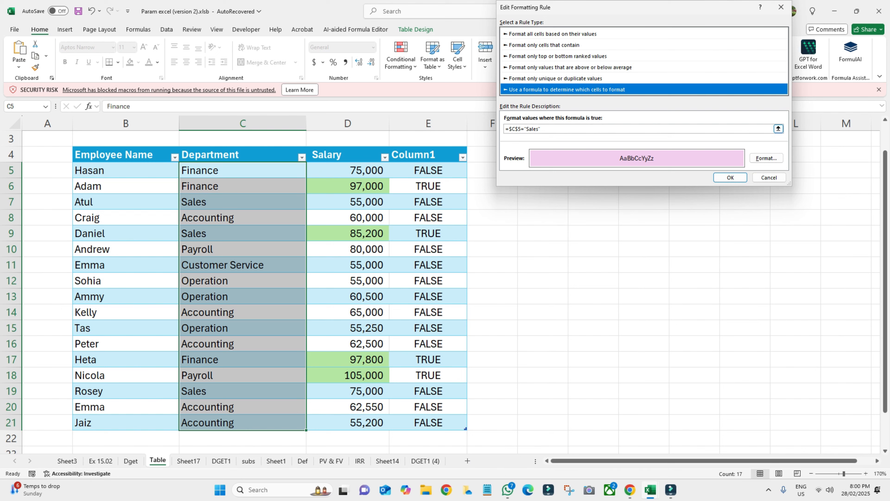
pyautogui.click(768, 129)
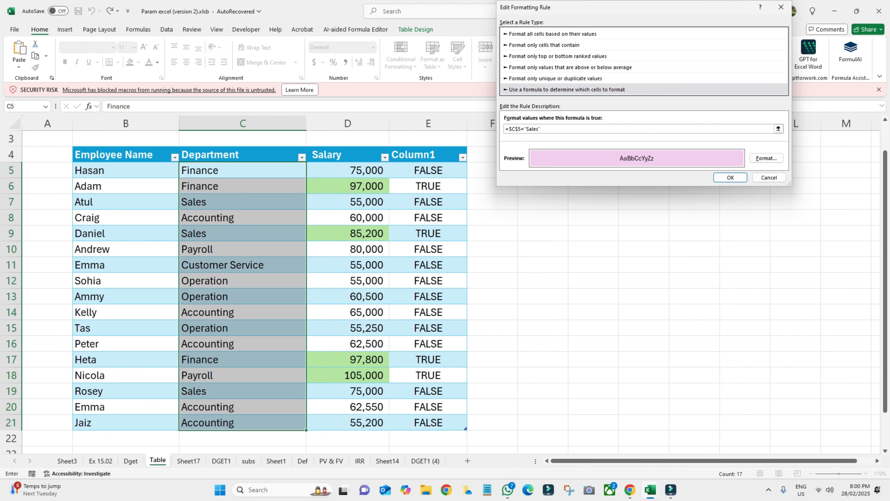
pyautogui.press('BackSpace')
pyautogui.press('Left')
pyautogui.press('BackSpace')
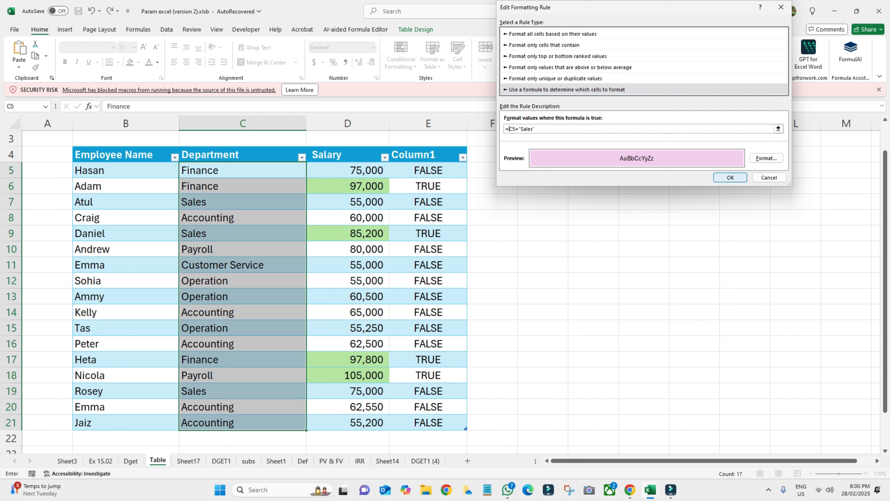
pyautogui.press('Return')
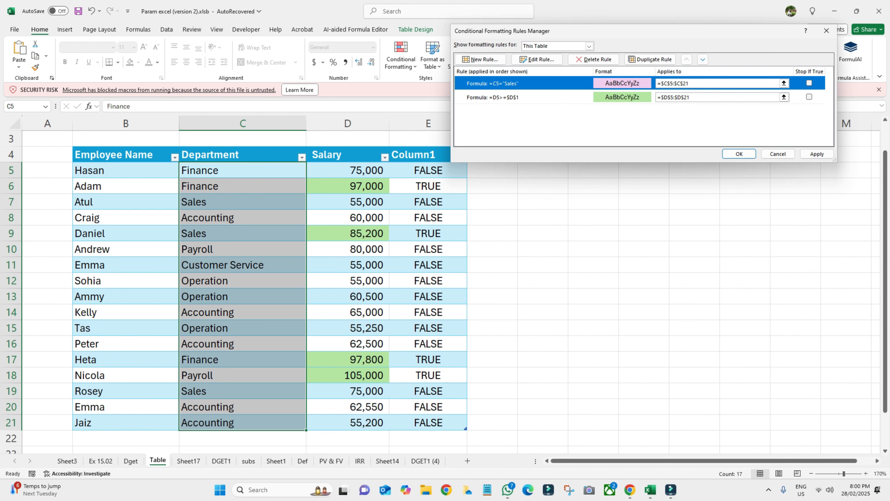
pyautogui.click(739, 153)
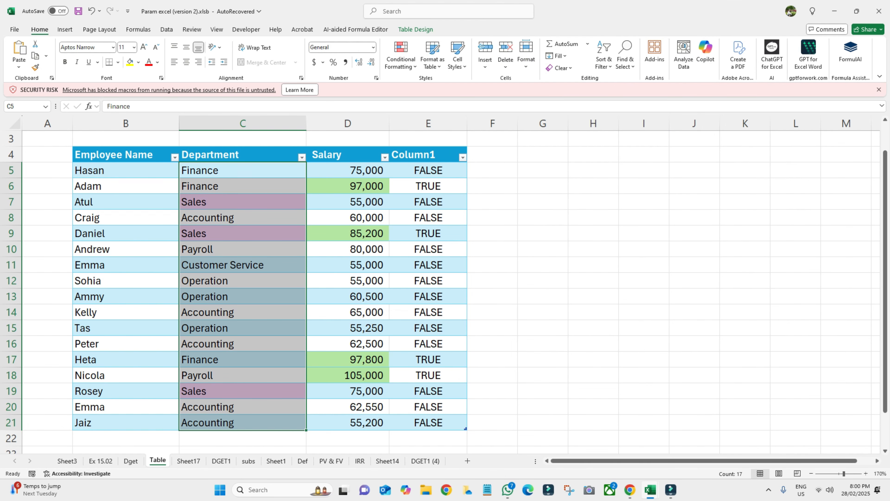
# - Check the pink Sales cells, then select the department cells C5:C21
pyautogui.click(543, 280)
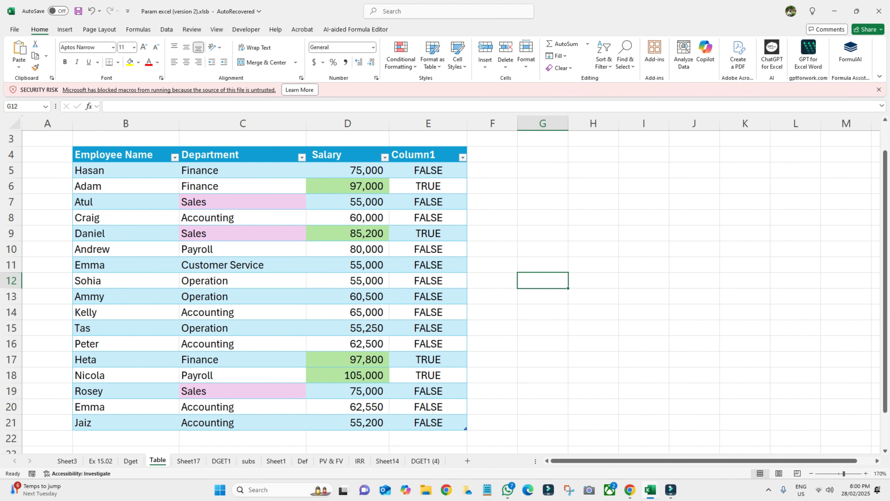
pyautogui.click(242, 202)
pyautogui.click(243, 233)
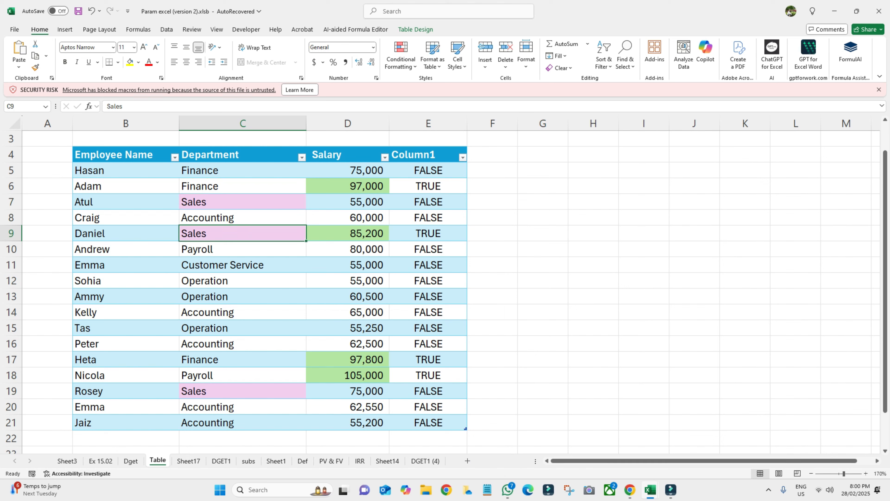
pyautogui.click(242, 391)
pyautogui.moveTo(242, 170); pyautogui.dragTo(243, 422)
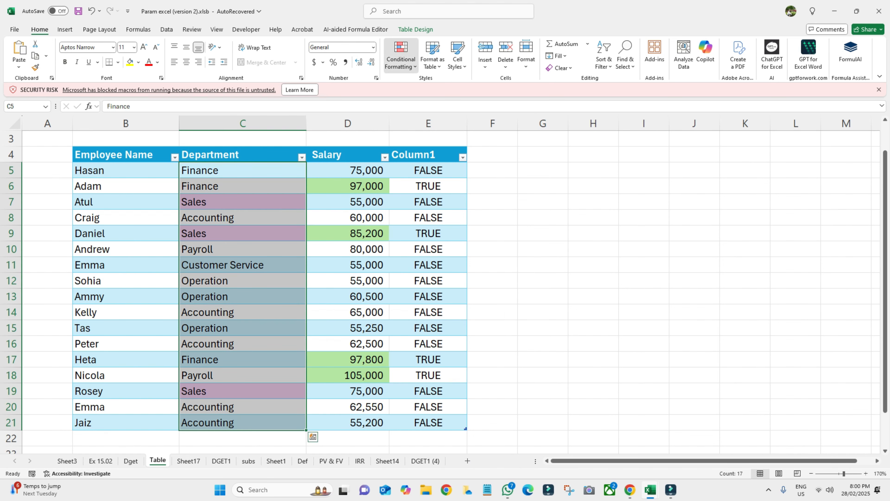
# - Edit the pink rule's formula to =C5="Accounting" and confirm it
pyautogui.click(400, 56)
pyautogui.click(421, 207)
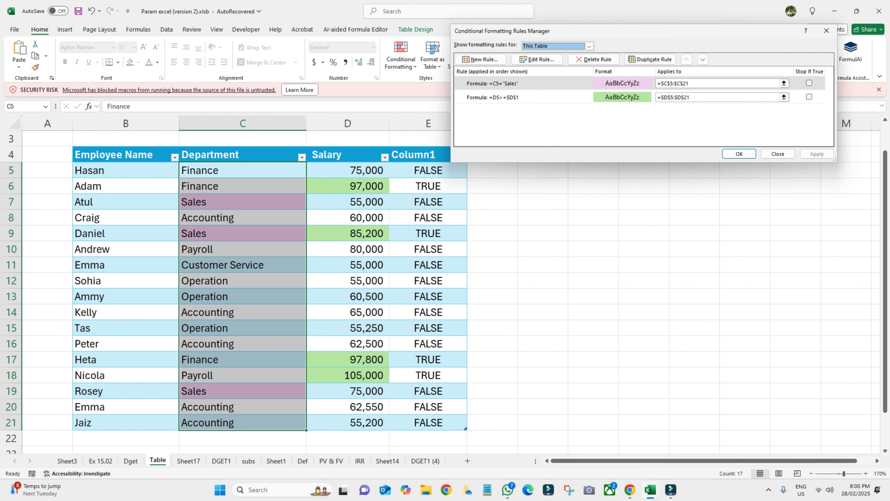
pyautogui.click(538, 59)
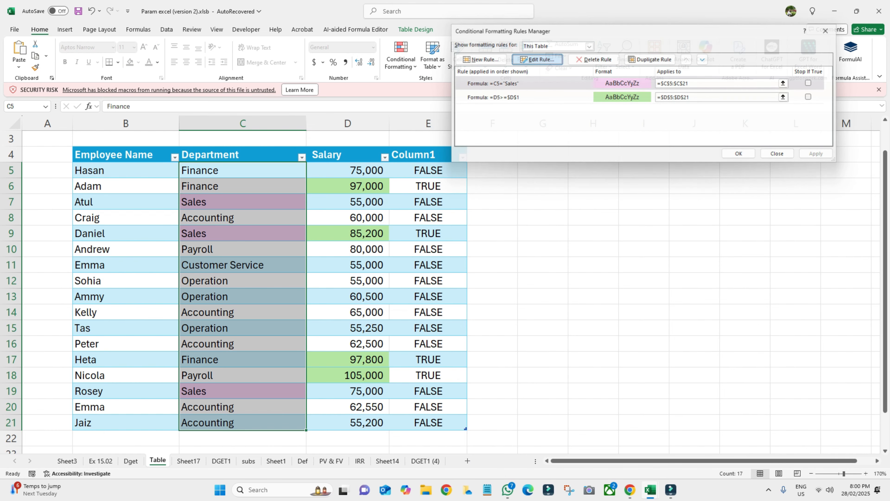
pyautogui.click(534, 129)
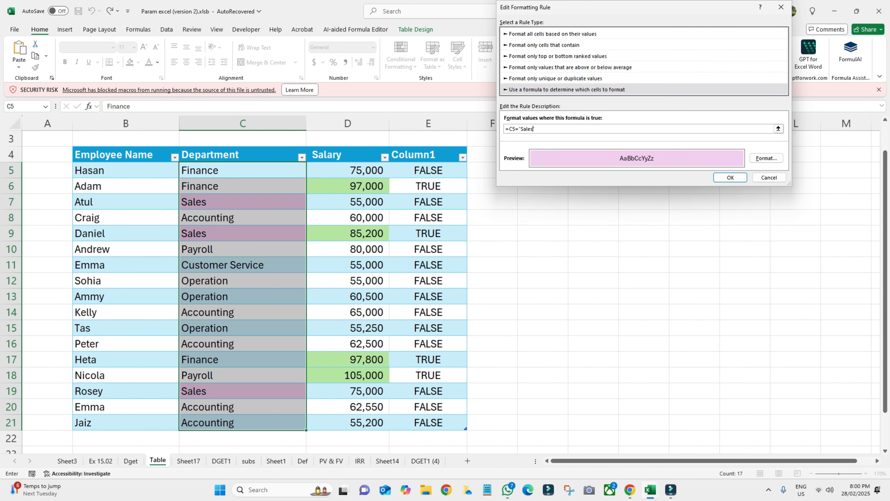
pyautogui.press('BackSpace')
pyautogui.press('BackSpace')
pyautogui.press('BackSpace')
pyautogui.press('BackSpace')
pyautogui.write('Accounting"')
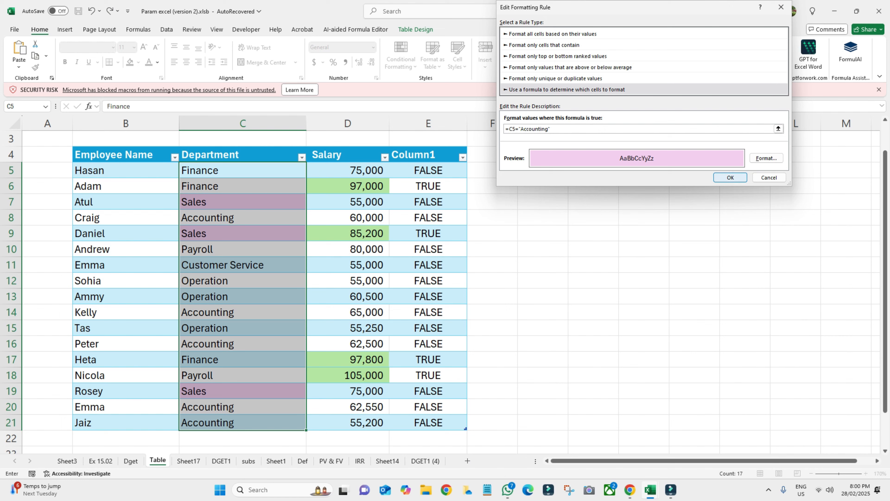
pyautogui.press('Return')
pyautogui.press('Return')
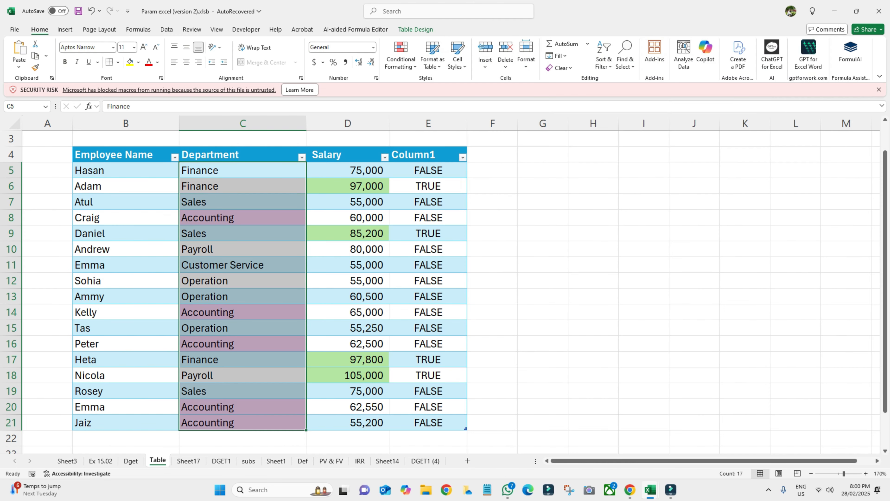
# - Enter Accounting in cell D2
pyautogui.scroll(1, 270, 281)
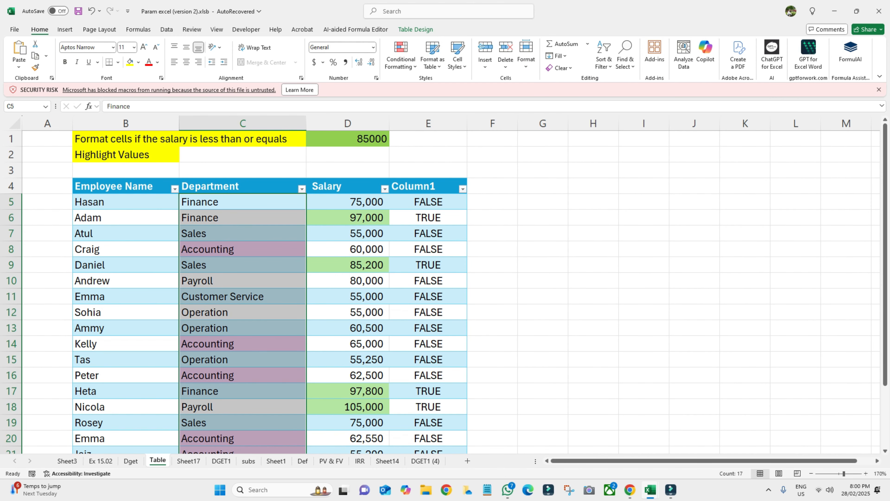
pyautogui.click(347, 154)
pyautogui.write('Accounting')
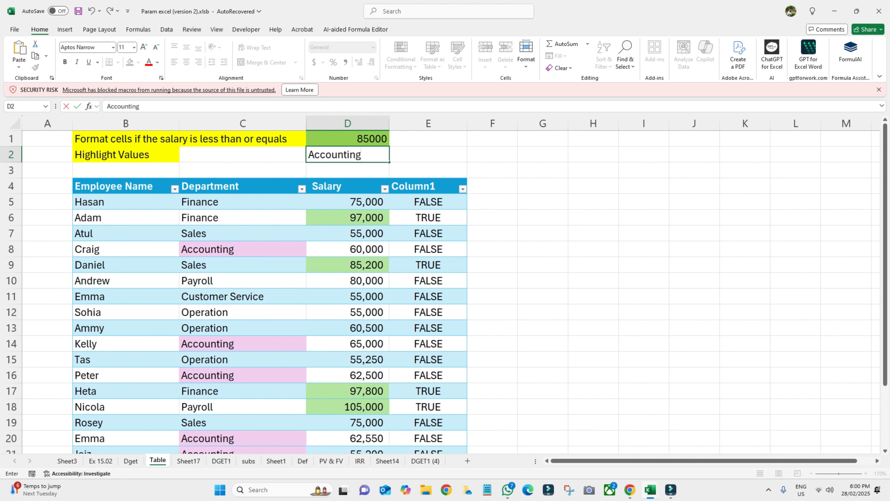
# - Remove the accidental +C21 from C5, restore Finance, and reselect C5:C21
pyautogui.moveTo(242, 201); pyautogui.dragTo(241, 442)
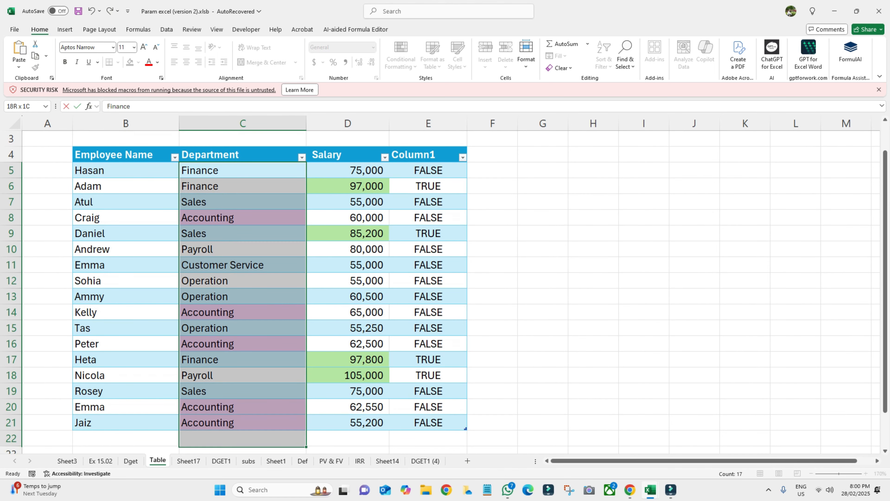
pyautogui.write('+')
pyautogui.click(242, 423)
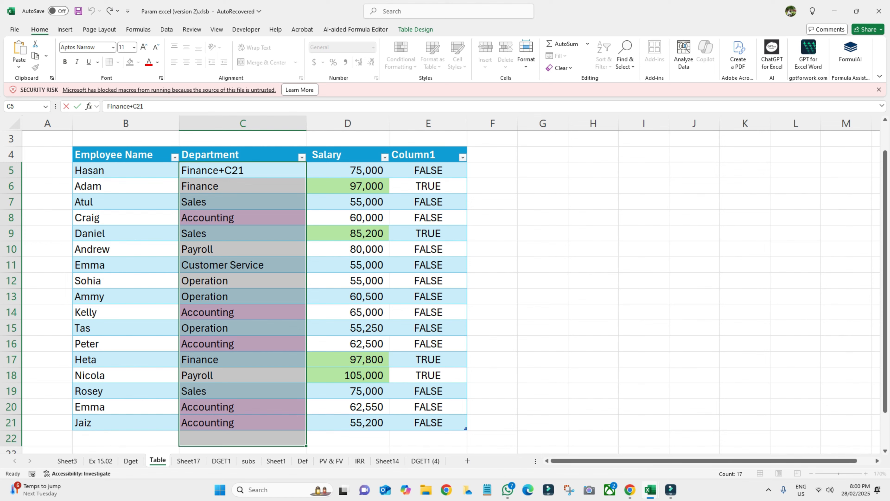
pyautogui.press('F2')
pyautogui.press('BackSpace')
pyautogui.press('BackSpace')
pyautogui.press('BackSpace')
pyautogui.press('BackSpace')
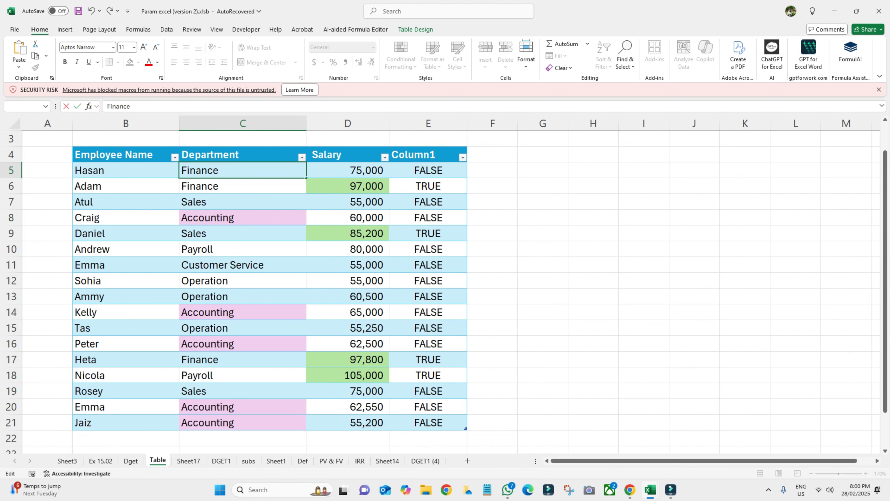
pyautogui.press('BackSpace')
pyautogui.write('e')
pyautogui.click(694, 281)
pyautogui.moveTo(242, 170); pyautogui.dragTo(242, 423)
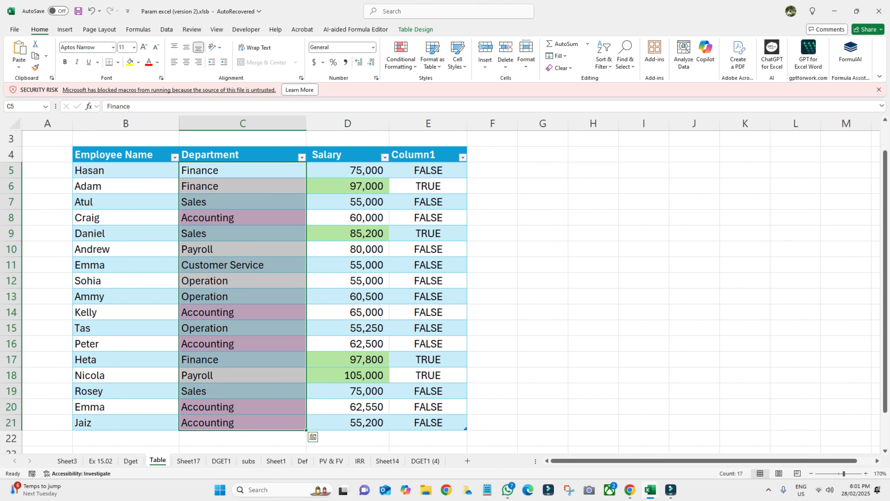
# - Change the pink rule's formula to =C5=$D$2 and apply it
pyautogui.click(401, 55)
pyautogui.click(420, 206)
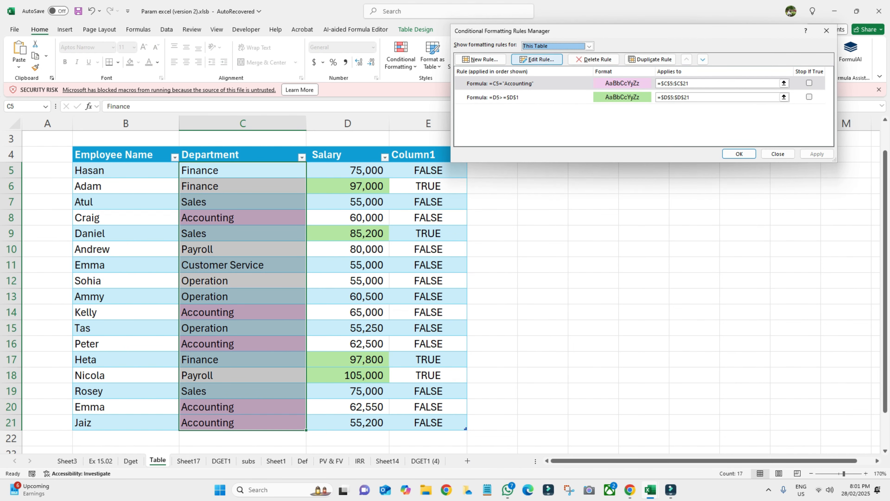
pyautogui.click(539, 59)
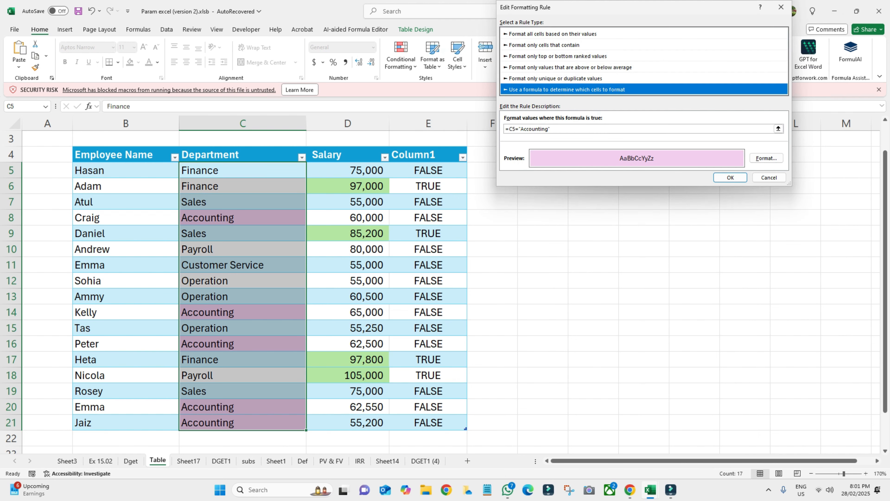
pyautogui.click(549, 128)
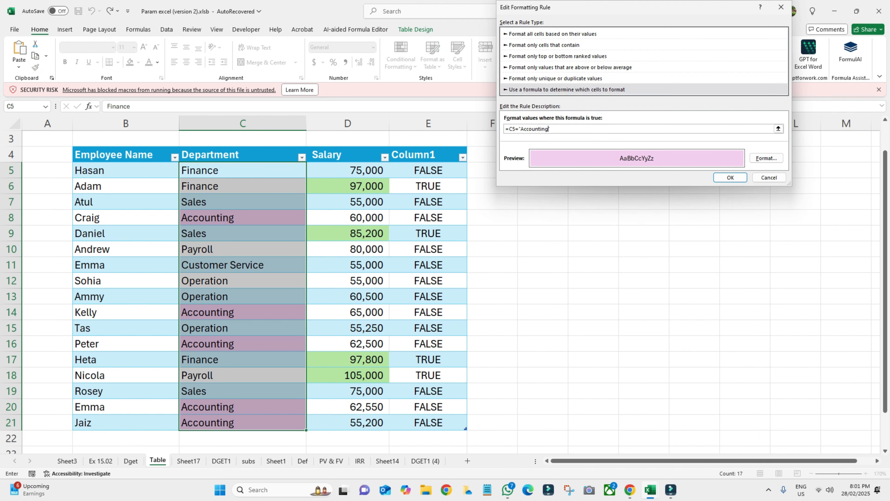
pyautogui.moveTo(550, 128); pyautogui.dragTo(519, 128)
pyautogui.press('BackSpace')
pyautogui.scroll(1, 245, 291)
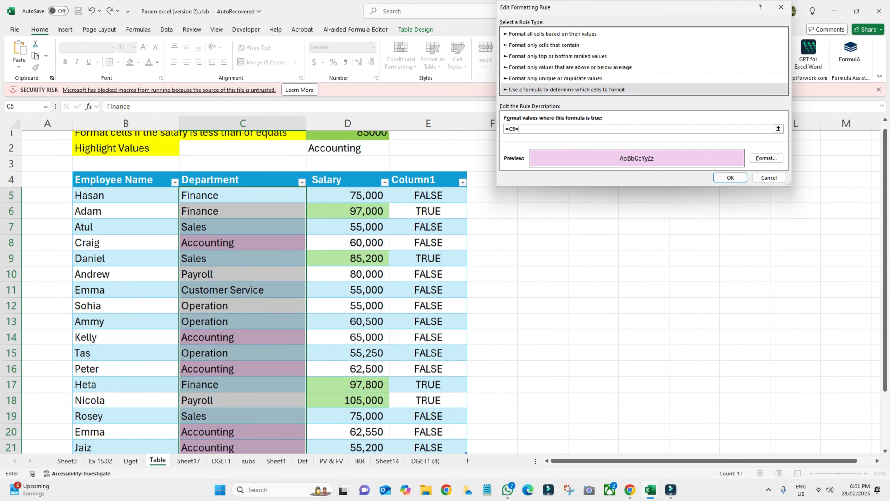
pyautogui.click(347, 154)
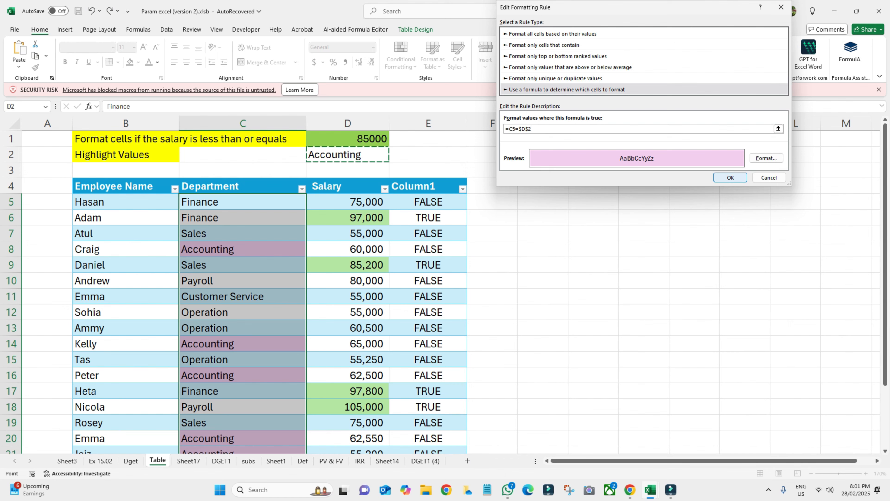
pyautogui.click(730, 177)
pyautogui.press('Return')
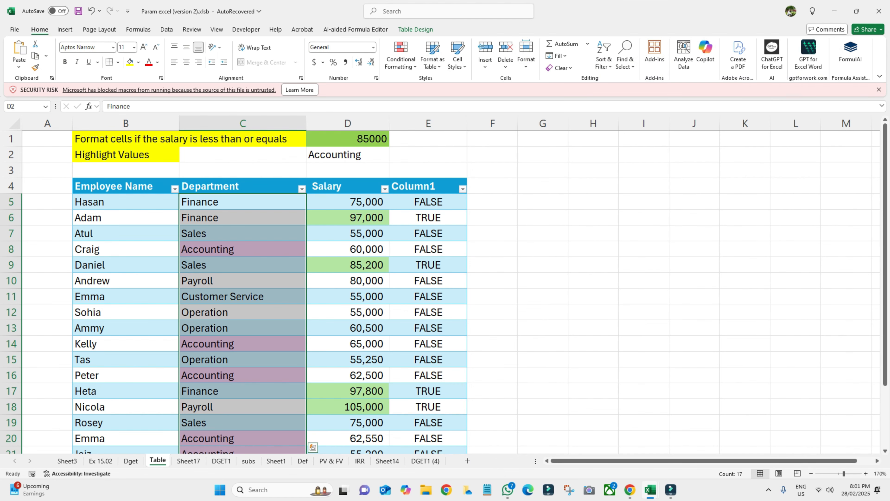
# - Enter Payroll in cell D2 as the highlighted department
pyautogui.click(347, 154)
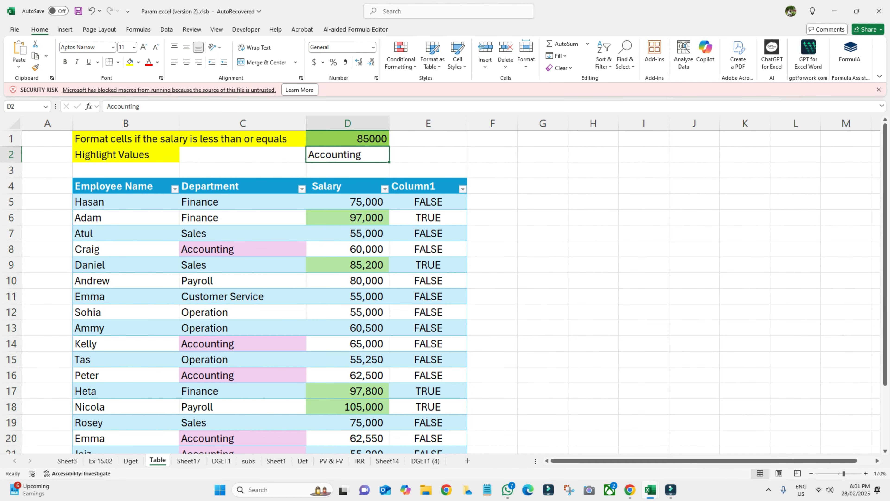
pyautogui.write('Payr')
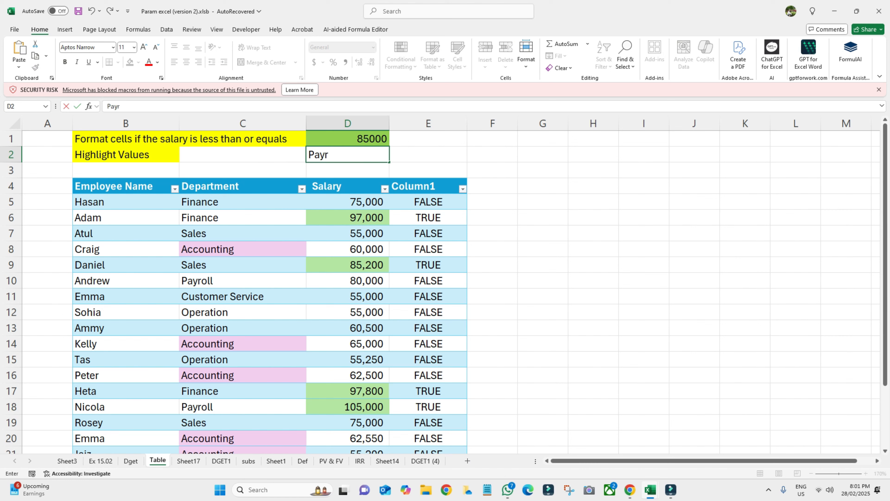
pyautogui.write('oll')
pyautogui.press('Return')
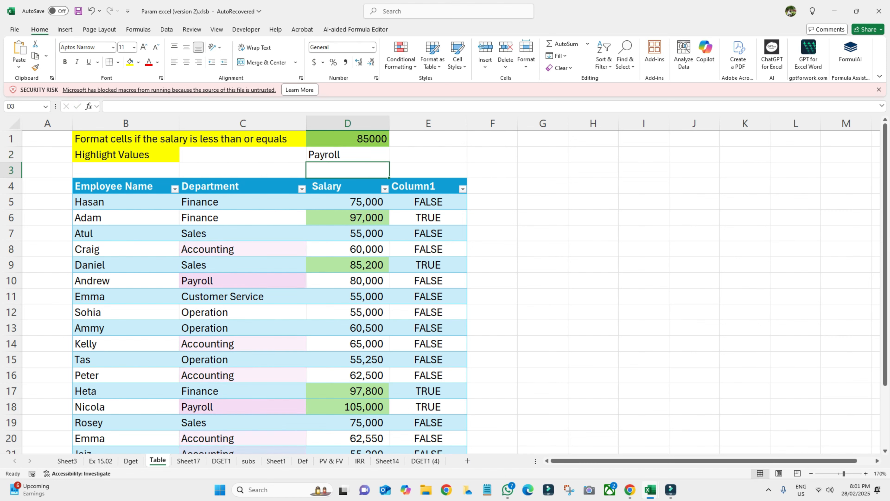